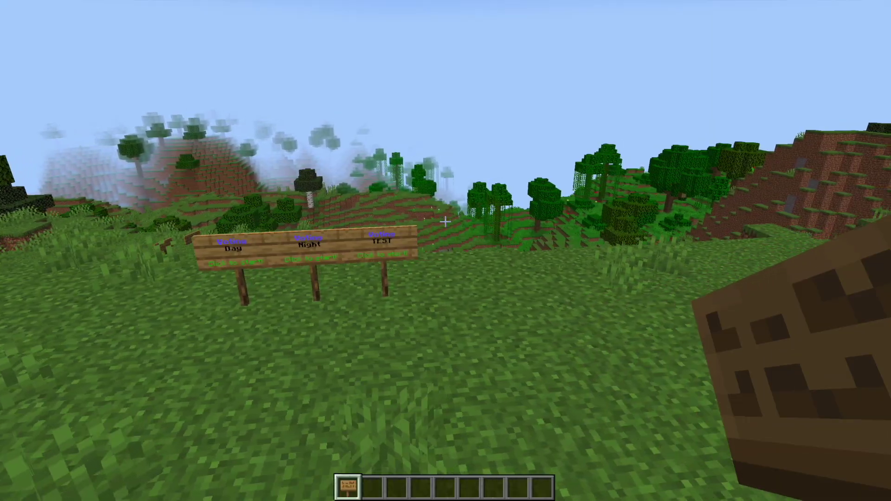
# Walk around the Day, Night and TEST voting signs and inspect their text from several angles.
pyautogui.press('s')
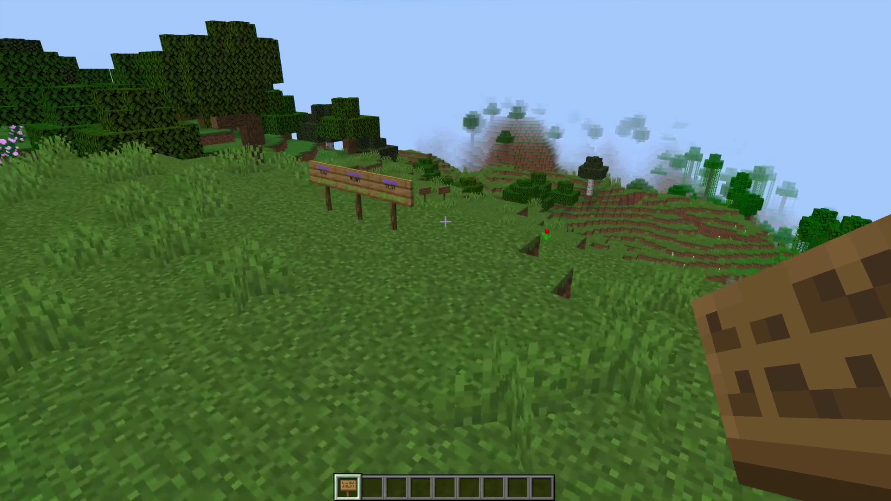
pyautogui.press('w')
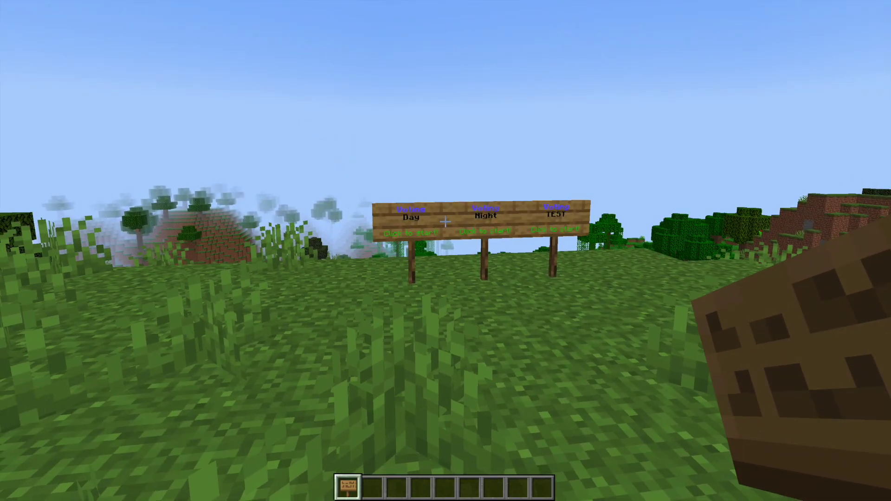
pyautogui.press('w')
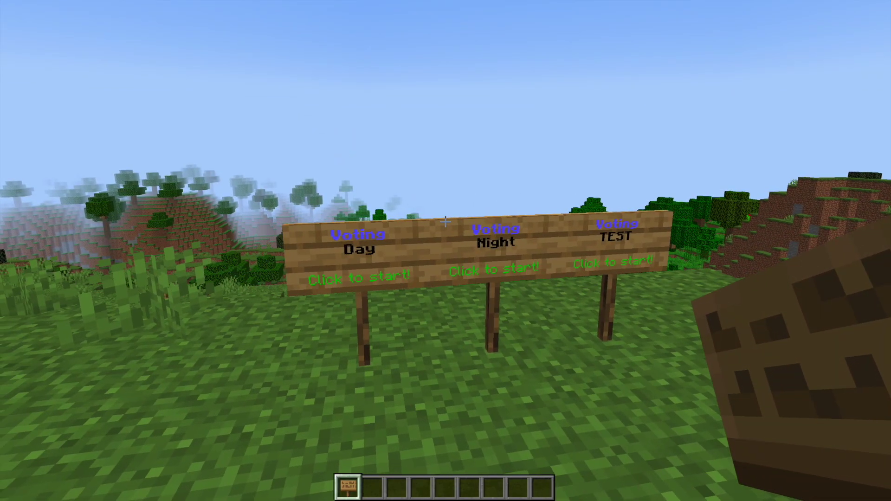
pyautogui.press('d')
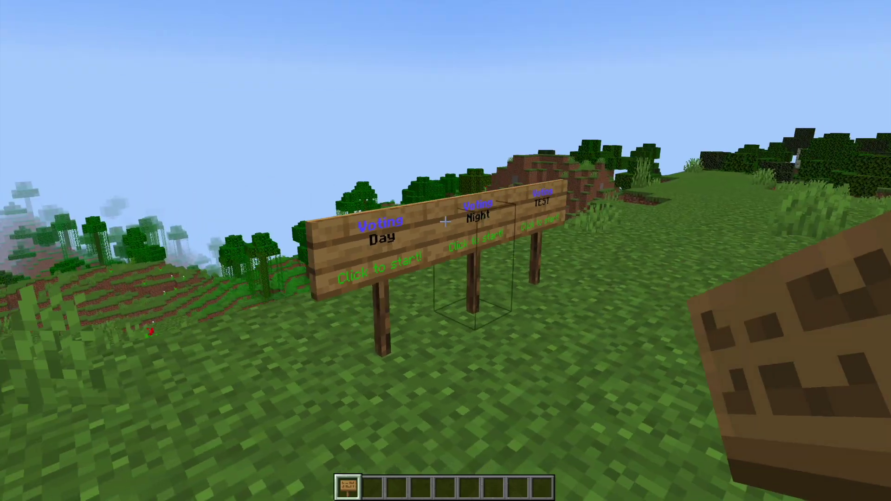
pyautogui.press('s')
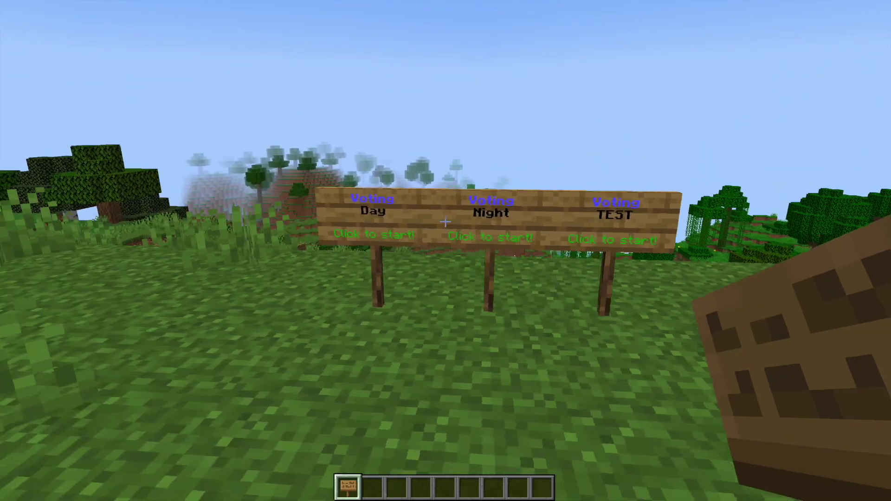
pyautogui.press('w')
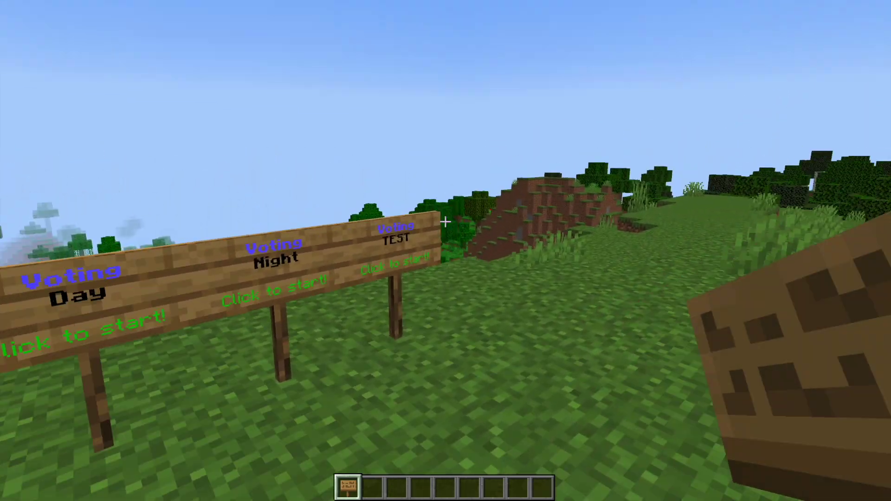
pyautogui.press('w')
pyautogui.press('w')
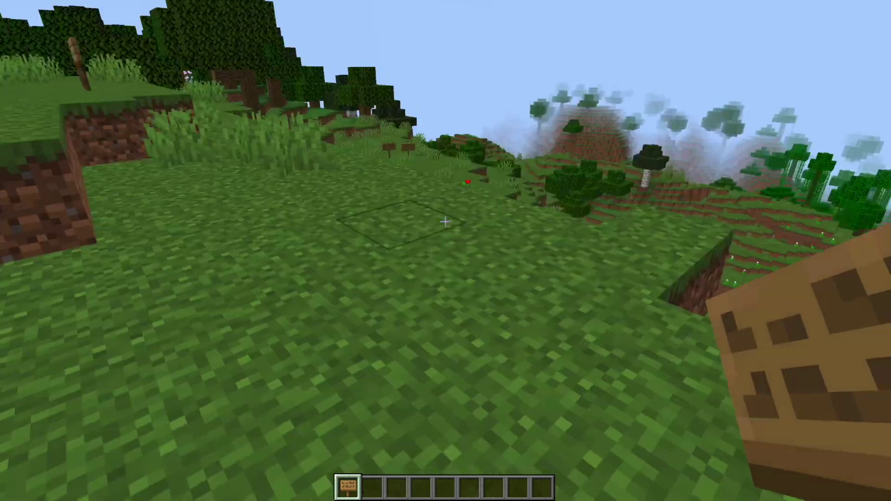
pyautogui.press('w')
pyautogui.press('w')
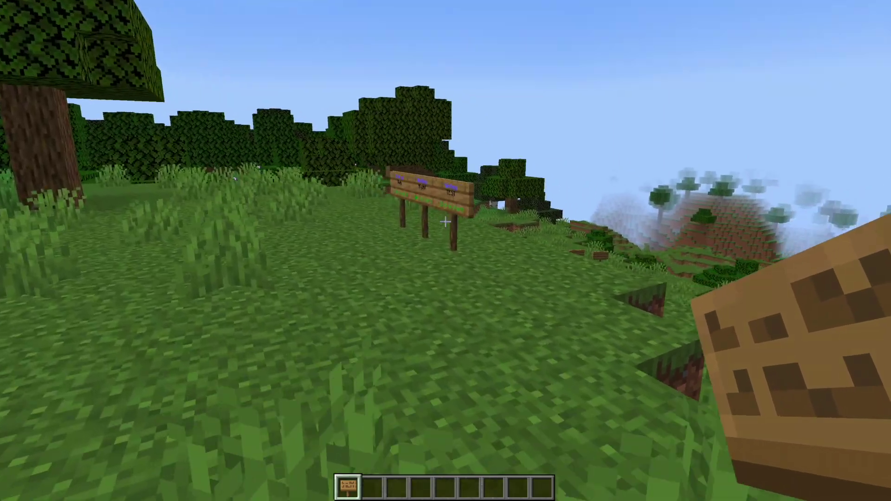
pyautogui.press('a')
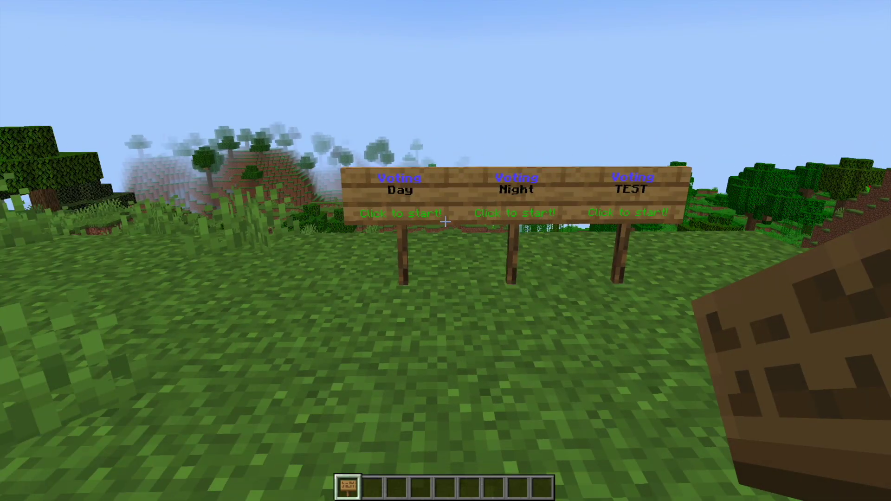
# Open the voting menu with the /voting command, choose the Day vote and confirm starting the round.
pyautogui.write('2')
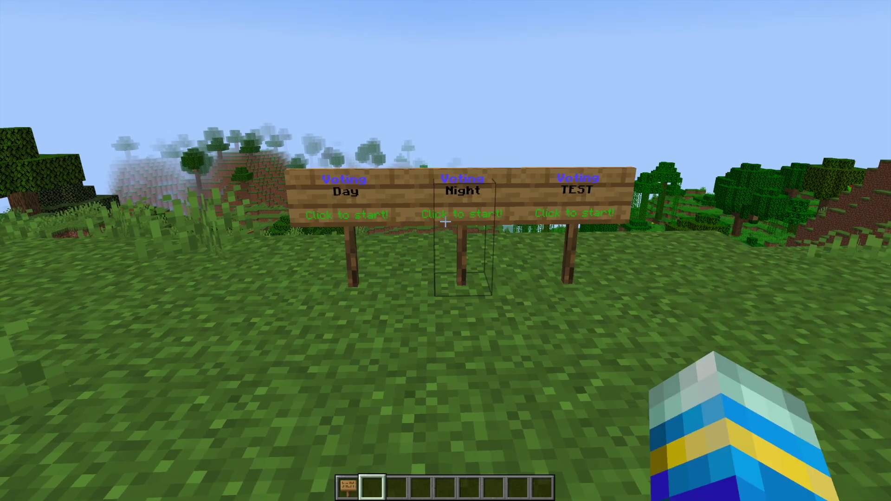
pyautogui.write('/voting')
pyautogui.press('Return')
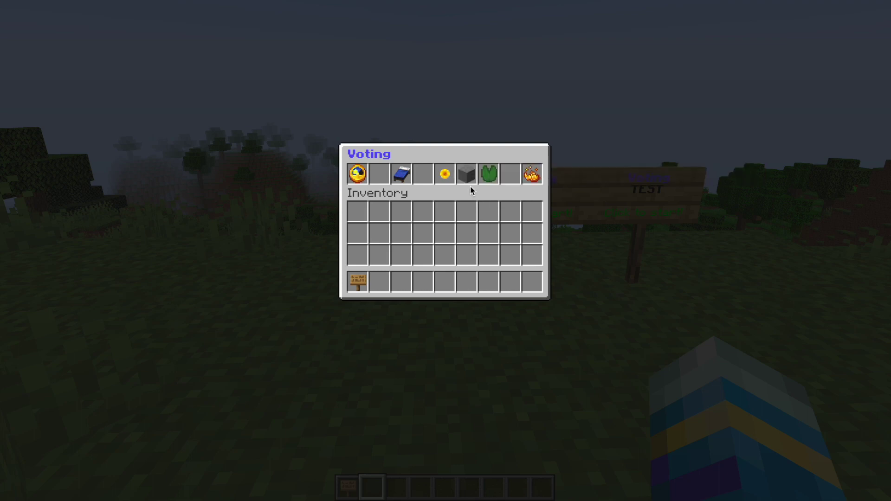
pyautogui.click(358, 175)
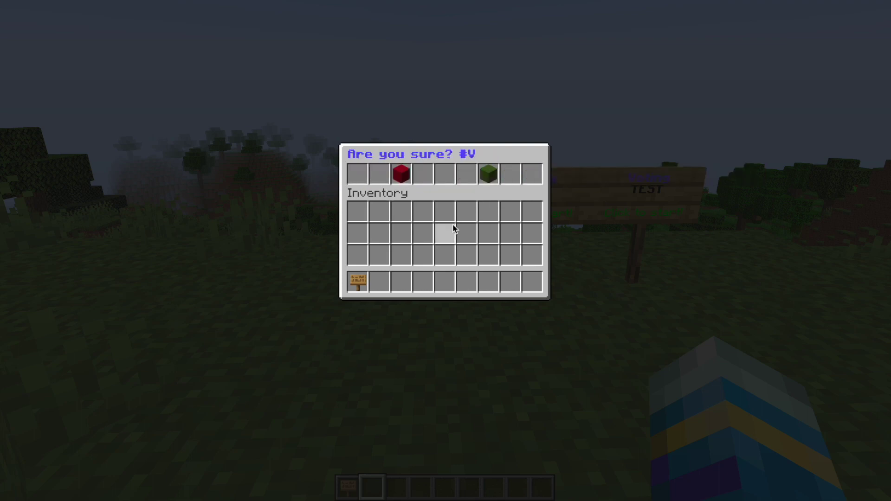
pyautogui.click(495, 176)
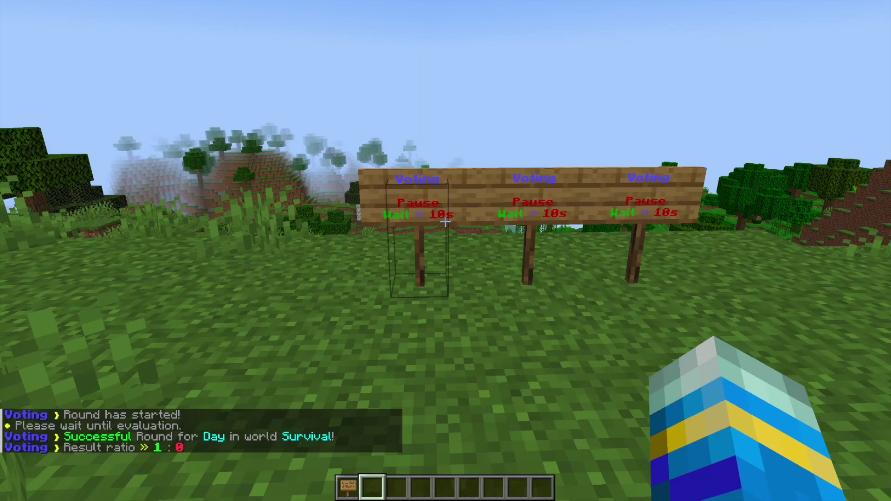
# Watch the pause countdown on the three voting signs and wait until rounds can be started again.
pyautogui.press('w')
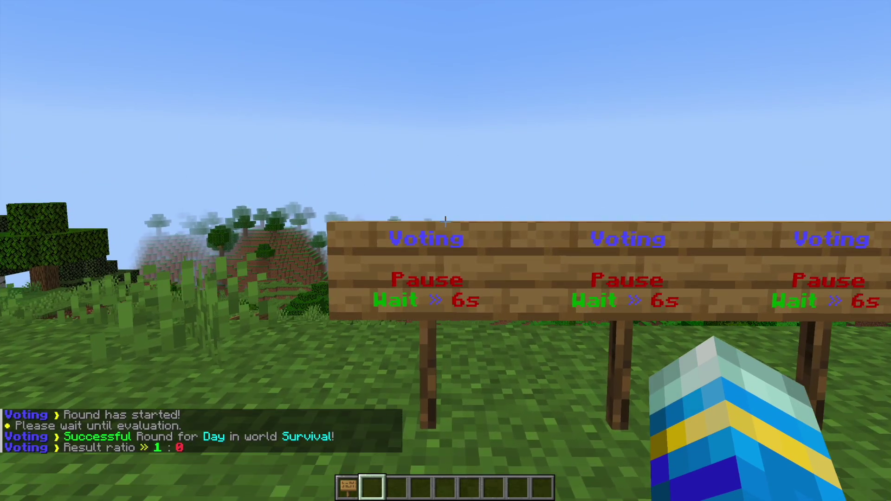
pyautogui.press('s')
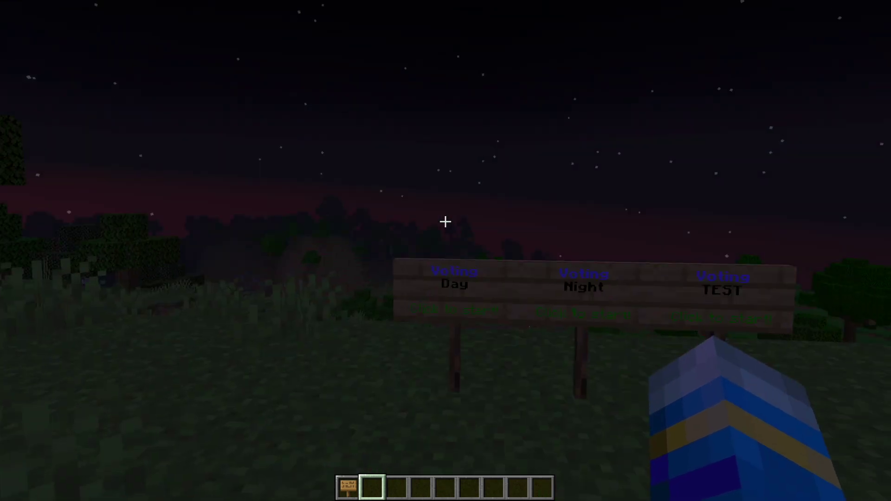
pyautogui.press('w')
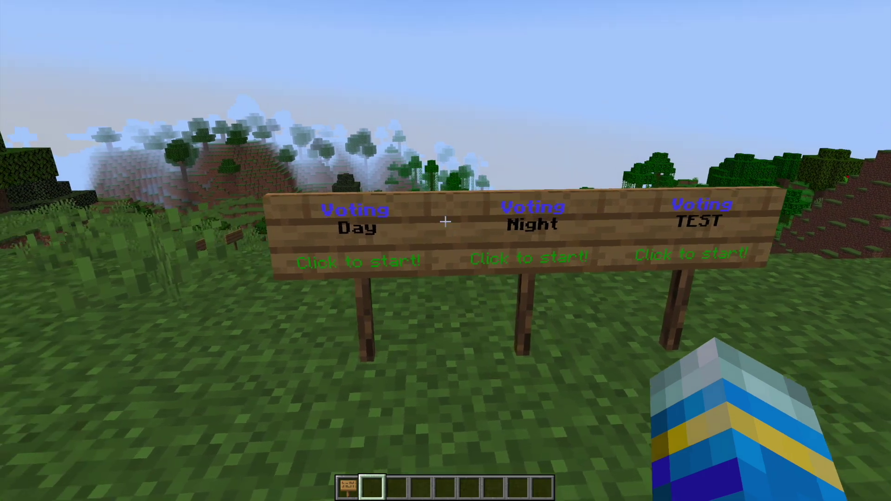
pyautogui.press('s')
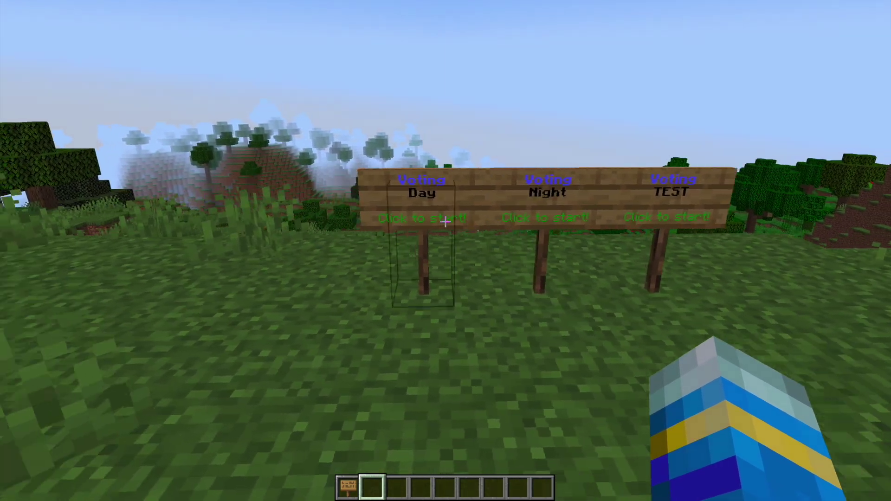
pyautogui.press('w')
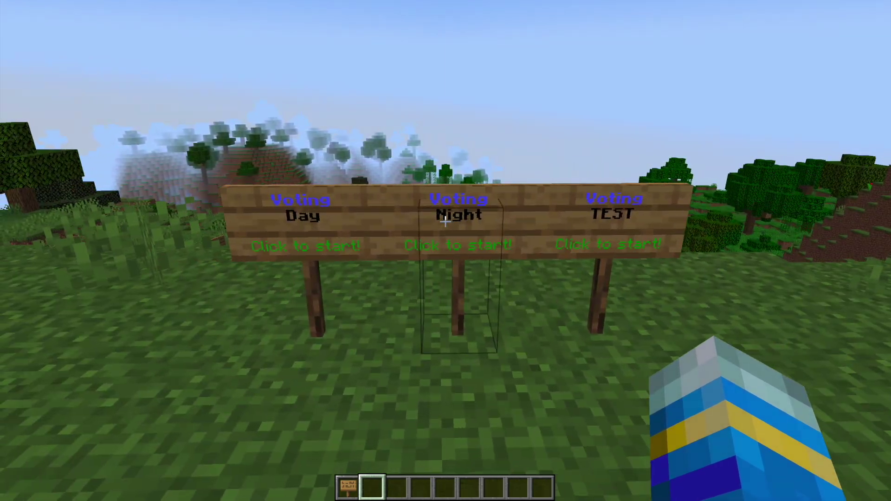
pyautogui.press('s')
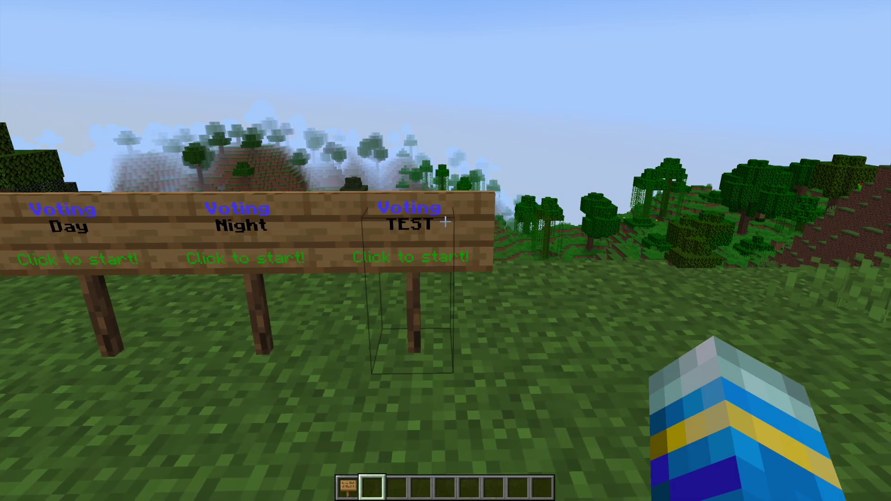
# Try to start a TEST voting round from its sign, confirm it and read the response in the chat history.
pyautogui.rightClick(445, 222)
pyautogui.click(488, 175)
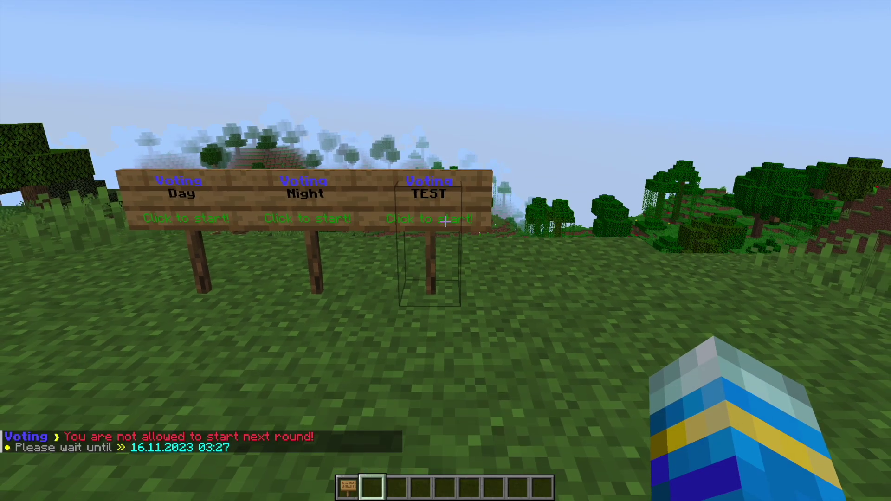
pyautogui.press('t')
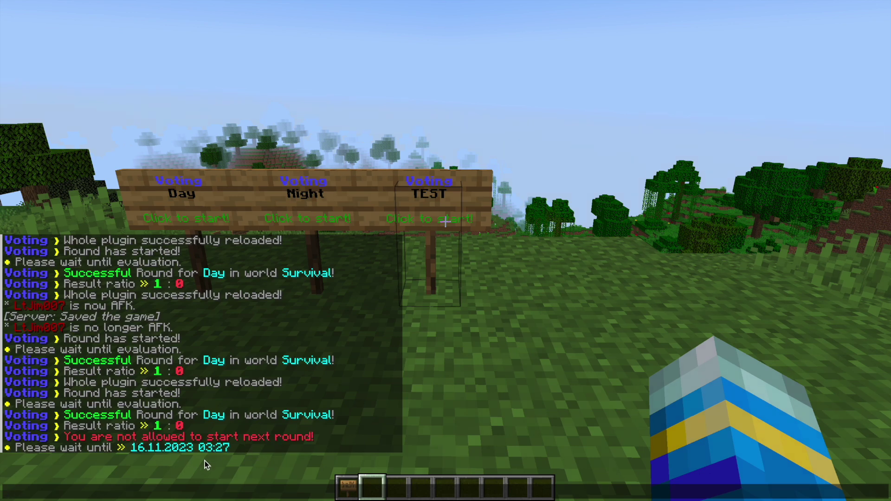
pyautogui.press('Escape')
# Run /votadmin help to list the voting plugin's commands in chat.
pyautogui.press('/')
pyautogui.write('vot')
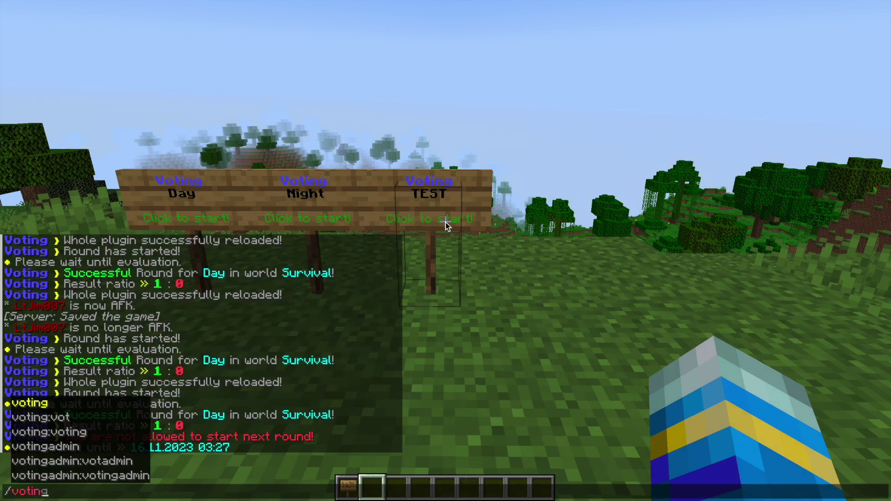
pyautogui.press('Tab')
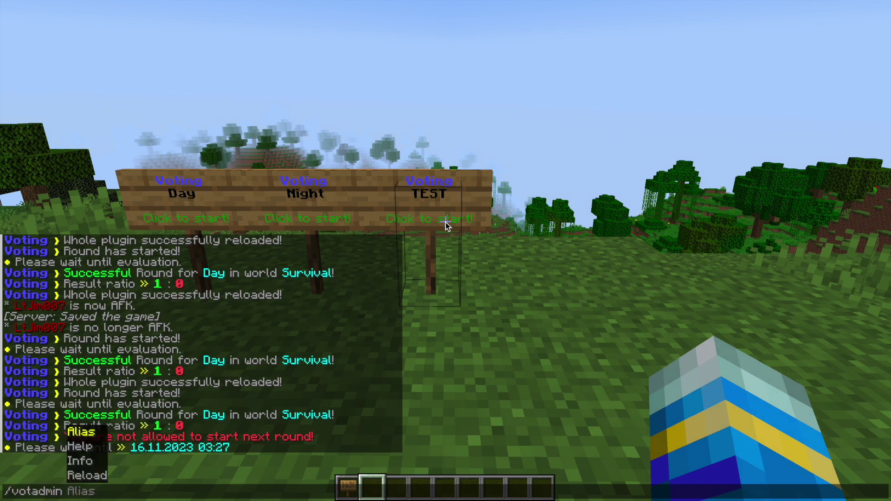
pyautogui.write('r')
pyautogui.press('BackSpace')
pyautogui.write('help')
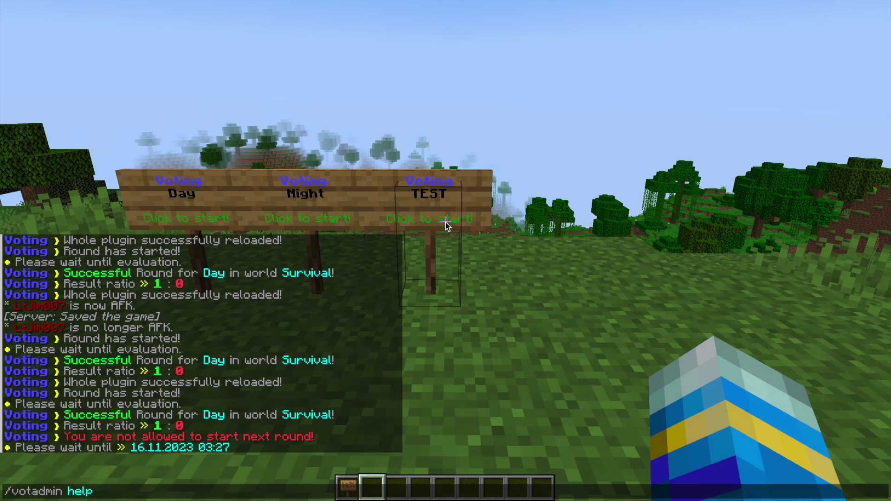
pyautogui.press('Return')
# Reload the voting plugin with the command /votadmin reload.
pyautogui.press('Up')
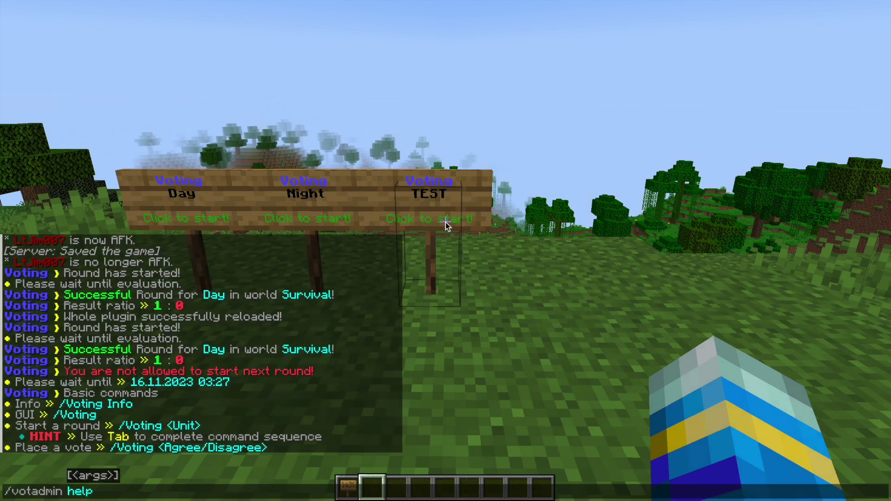
pyautogui.press('BackSpace')
pyautogui.press('BackSpace')
pyautogui.press('BackSpace')
pyautogui.write('rel')
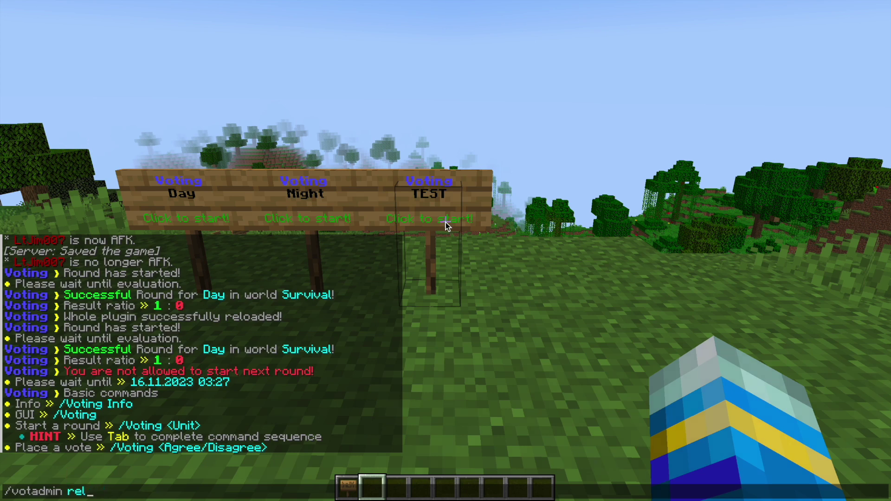
pyautogui.write('oad')
pyautogui.press('Return')
# Start and confirm a TEST voting round from its sign, and check the result in chat and the sign countdown.
pyautogui.rightClick(446, 250)
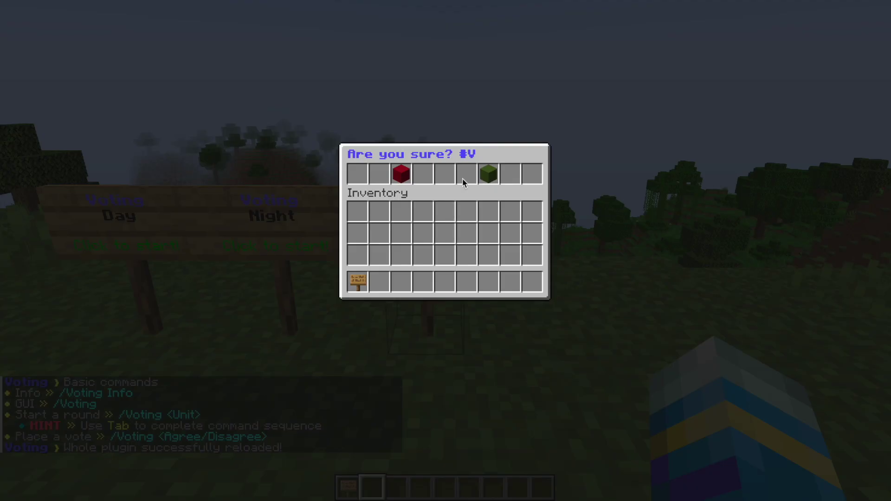
pyautogui.click(488, 176)
pyautogui.press('w')
pyautogui.press('t')
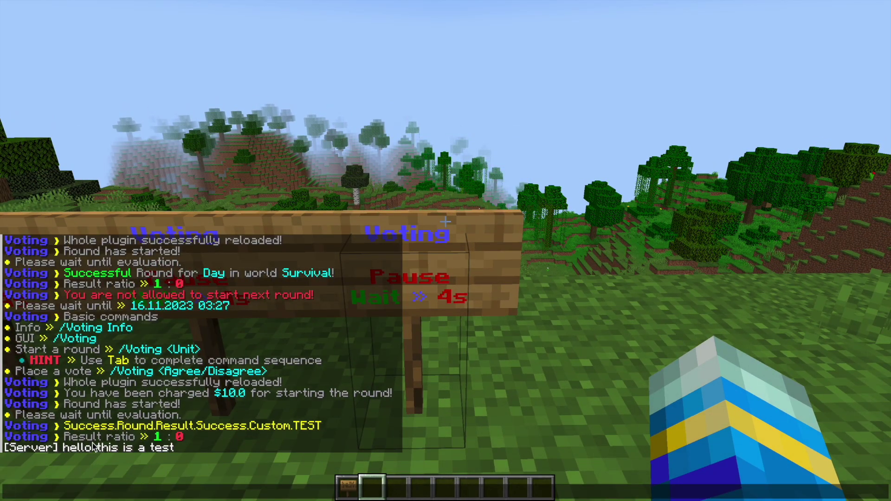
pyautogui.press('Escape')
pyautogui.press('s')
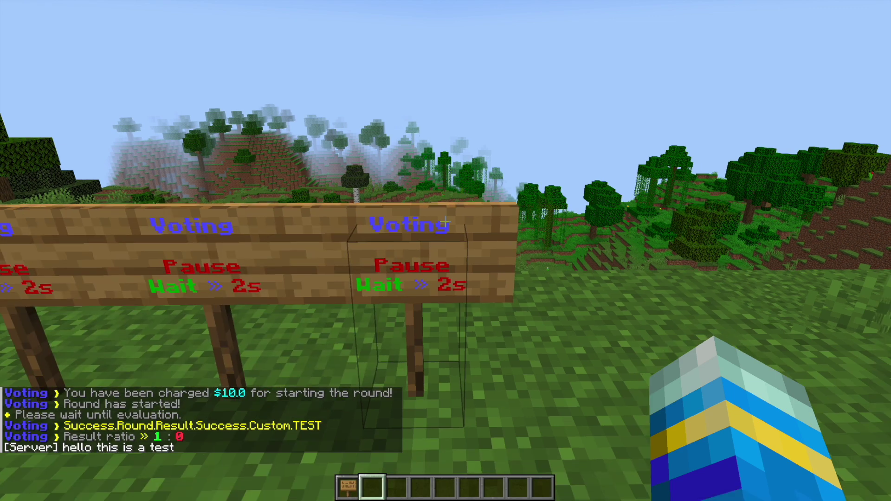
pyautogui.press('w')
pyautogui.press('s')
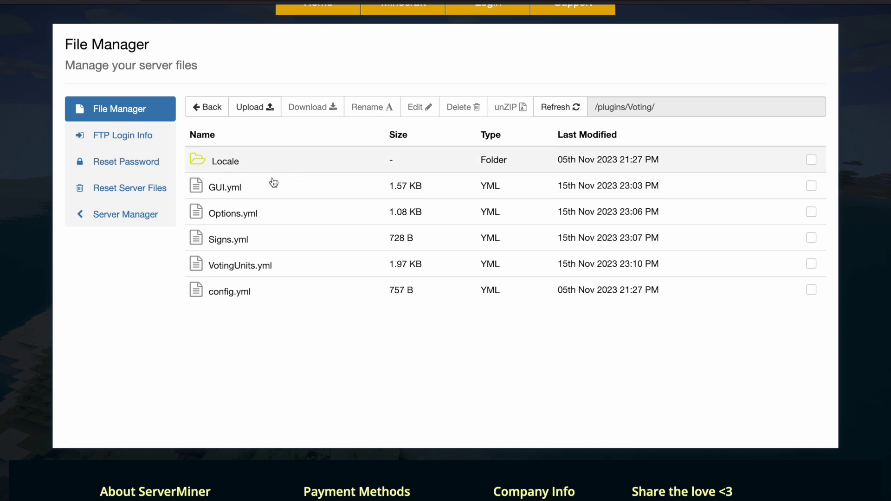
# Switch to the server's web File Manager, open VotingUnits.yml and review the voting unit definitions from DAY through TEST.
pyautogui.click(275, 271)
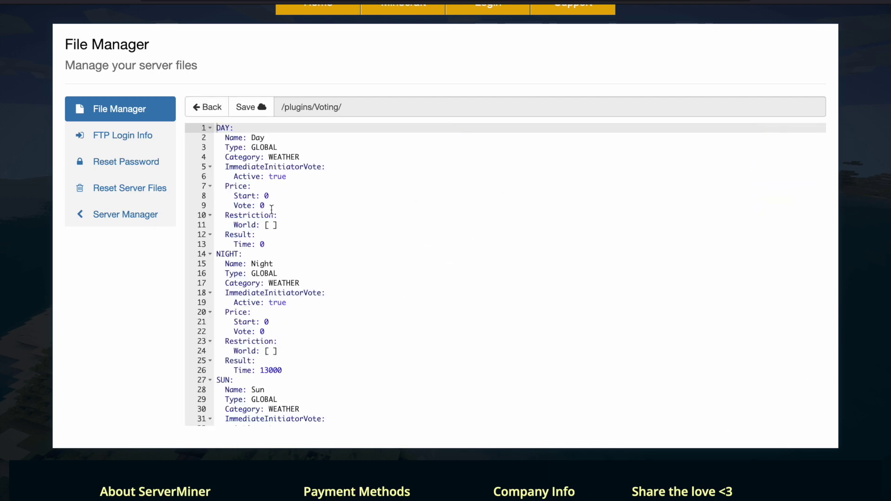
pyautogui.scroll(-10, 259, 287)
pyautogui.scroll(10, 258, 286)
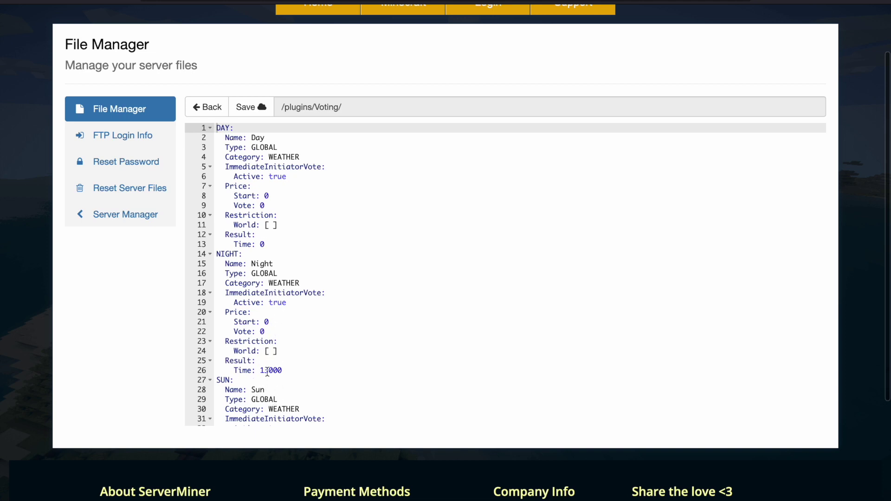
pyautogui.scroll(-3, 277, 375)
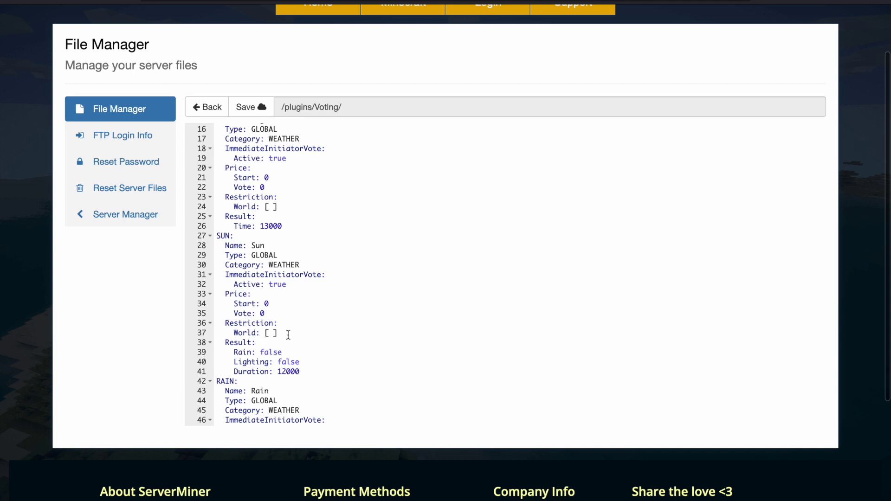
pyautogui.scroll(-15, 282, 324)
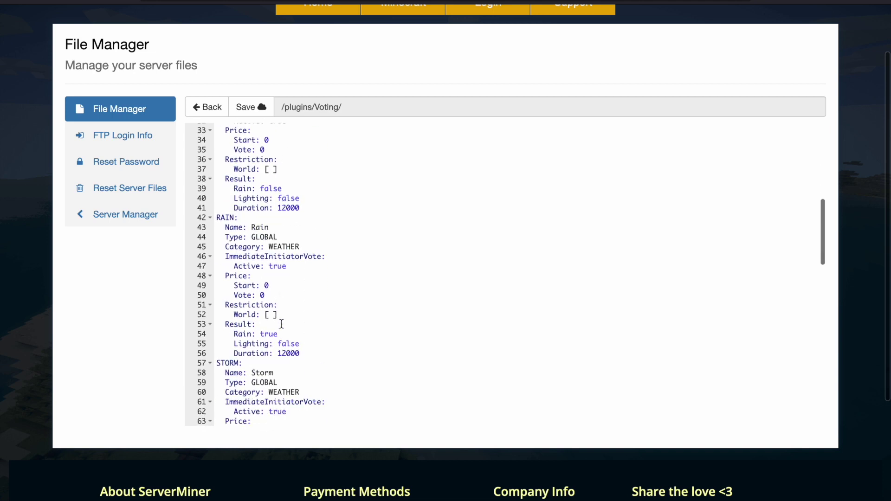
pyautogui.scroll(-10, 281, 324)
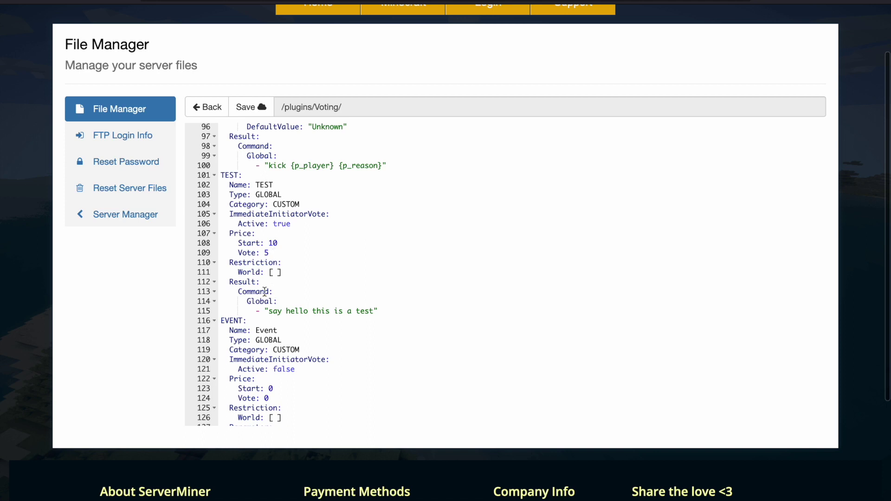
# Examine the TEST unit's result command and the EVENT unit's settings in VotingUnits.yml.
pyautogui.moveTo(386, 311); pyautogui.dragTo(261, 301)
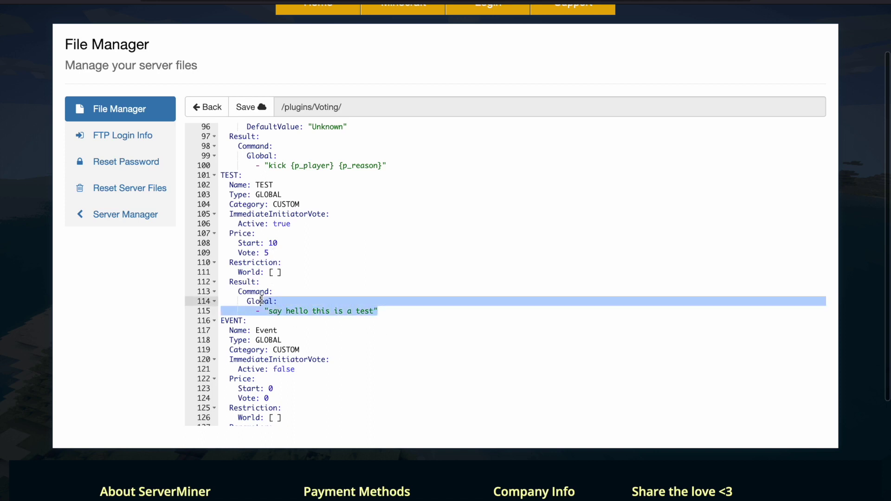
pyautogui.scroll(-2, 291, 300)
pyautogui.moveTo(306, 411); pyautogui.dragTo(228, 276)
pyautogui.click(270, 291)
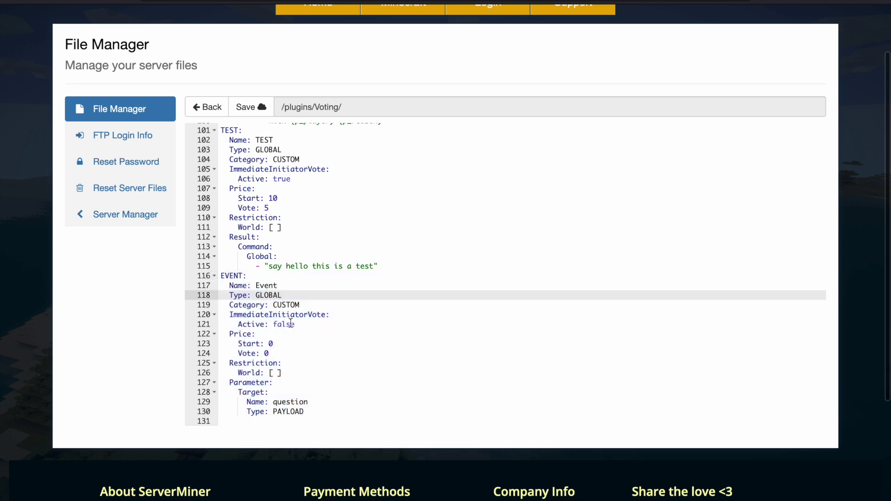
pyautogui.scroll(2, 291, 323)
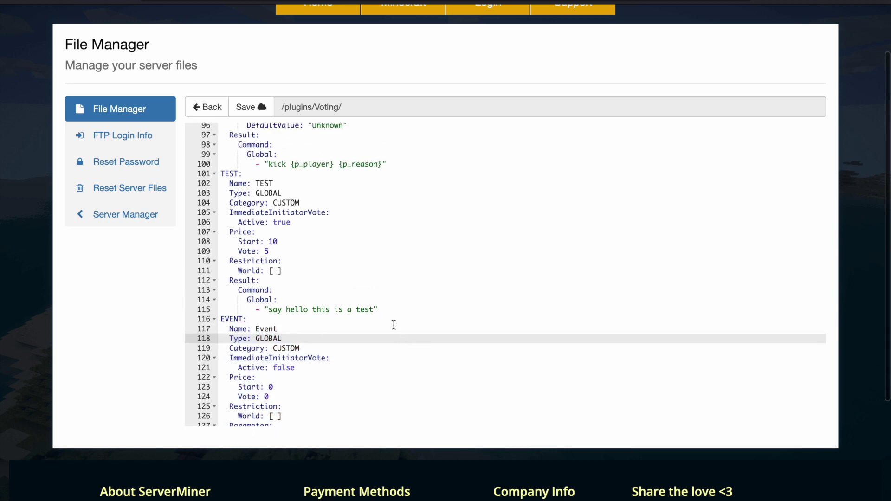
# Duplicate the TEST unit block directly beneath itself and change the copy's key and Name to RELOAD.
pyautogui.moveTo(378, 309); pyautogui.dragTo(220, 173)
pyautogui.hotkey('ctrl', 'c')
pyautogui.click(378, 309)
pyautogui.hotkey('ctrl', 'v')
pyautogui.doubleClick(229, 285)
pyautogui.write('RELOAD')
pyautogui.doubleClick(264, 295)
pyautogui.write('RELOA')
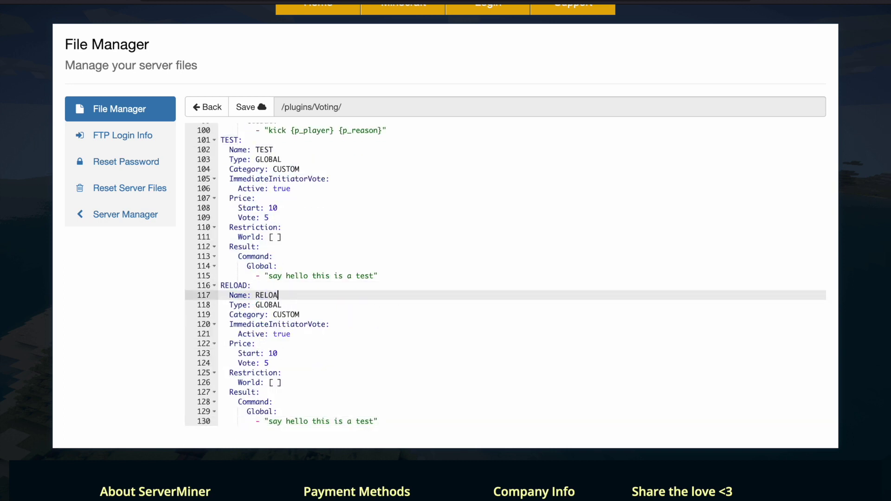
pyautogui.write('D')
# Set the RELOAD unit's start price to 1, its vote price to 2 and its global result command to "restart".
pyautogui.scroll(-2, 347, 324)
pyautogui.click(278, 310)
pyautogui.press('BackSpace')
pyautogui.press('Down')
pyautogui.press('BackSpace')
pyautogui.write('2')
pyautogui.moveTo(268, 378); pyautogui.dragTo(376, 379)
pyautogui.write('restart')
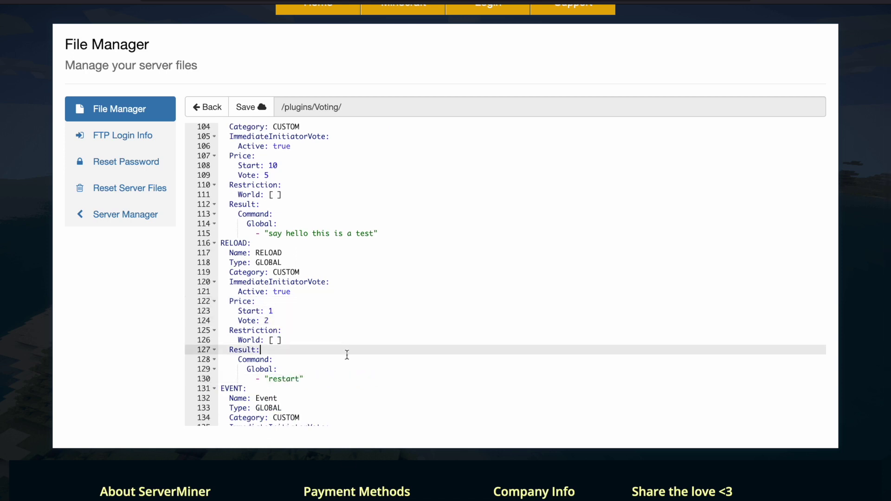
pyautogui.press('Down')
pyautogui.press('Down')
pyautogui.press('Down')
pyautogui.press('Down')
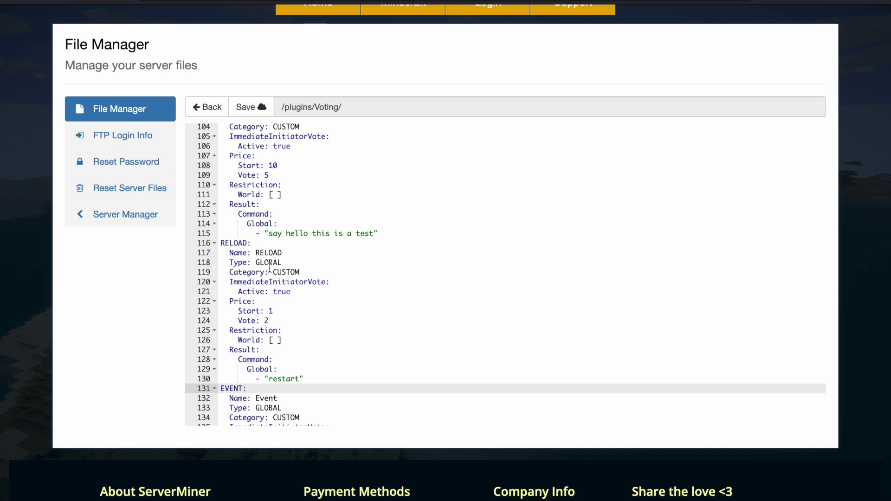
# Examine the KICK unit's target and reason parameters and how its global kick command uses them.
pyautogui.scroll(-1, 270, 268)
pyautogui.scroll(10, 274, 274)
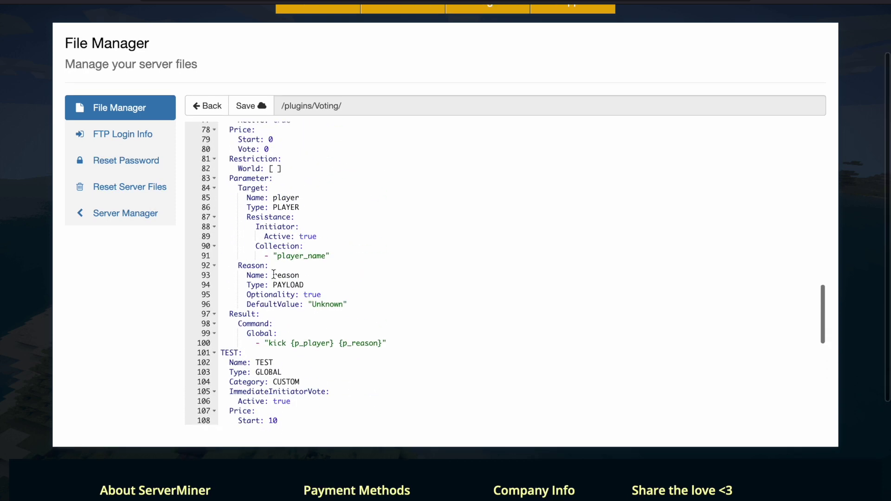
pyautogui.scroll(4, 273, 274)
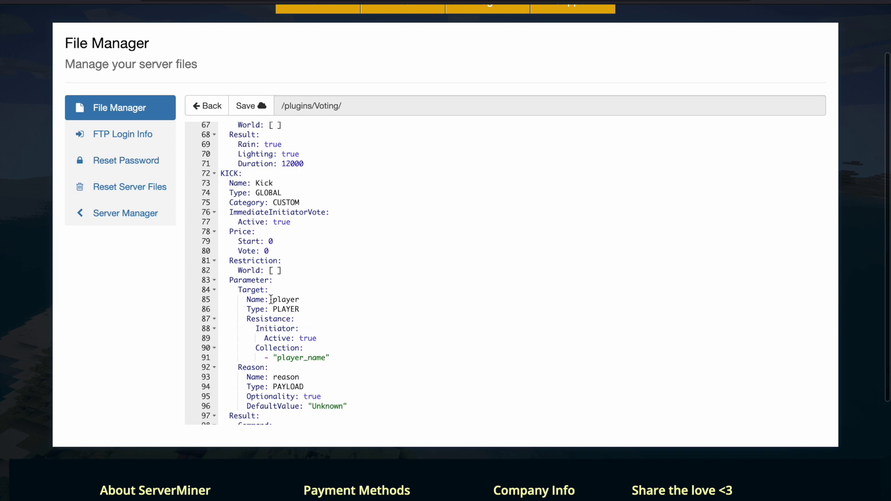
pyautogui.moveTo(239, 289); pyautogui.dragTo(273, 288)
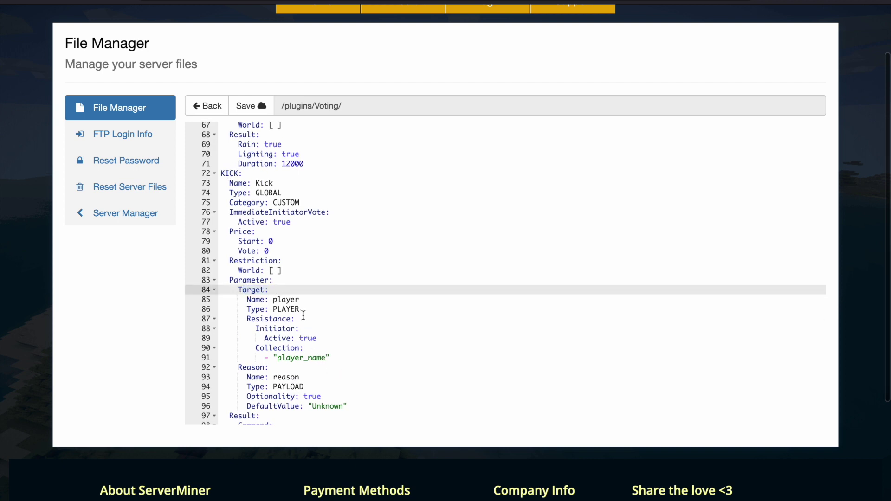
pyautogui.moveTo(303, 315); pyautogui.dragTo(259, 300)
pyautogui.click(291, 357)
pyautogui.scroll(-2, 291, 361)
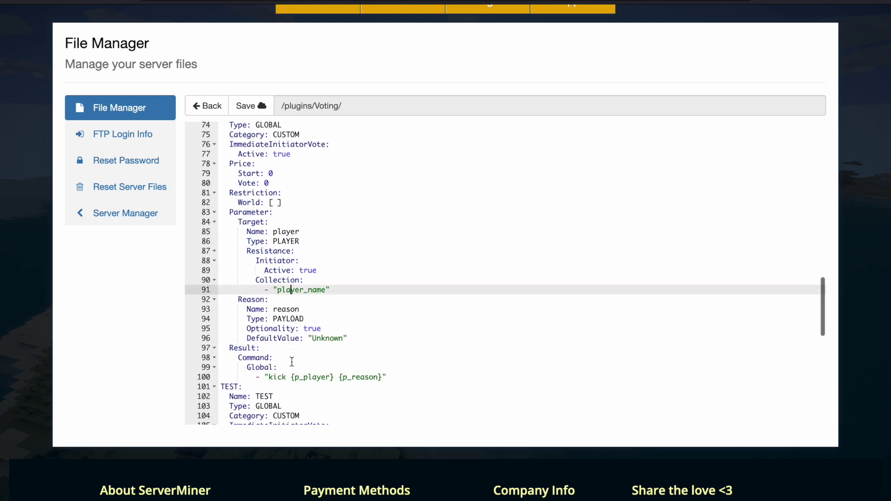
pyautogui.moveTo(268, 374); pyautogui.dragTo(321, 375)
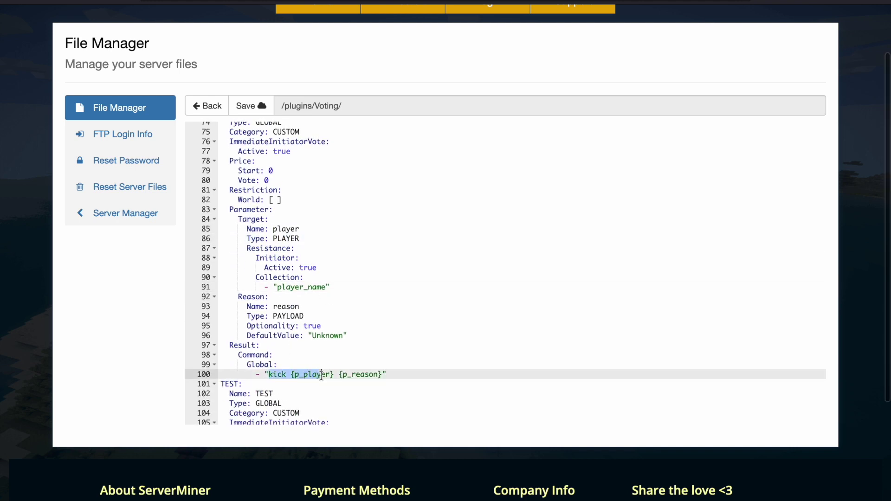
pyautogui.click(330, 375)
# Save VotingUnits.yml and open GUI.yml at the TEST item entry.
pyautogui.click(254, 108)
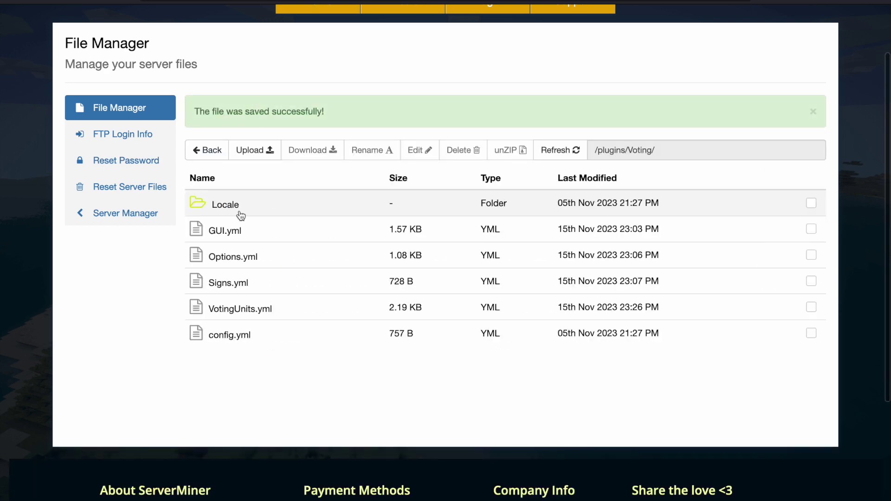
pyautogui.click(234, 232)
pyautogui.doubleClick(233, 231)
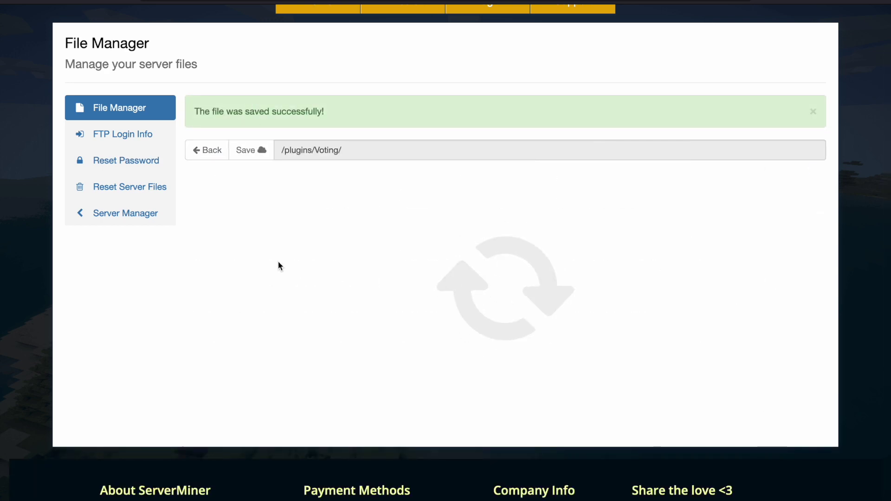
pyautogui.scroll(-5, 231, 285)
pyautogui.click(307, 284)
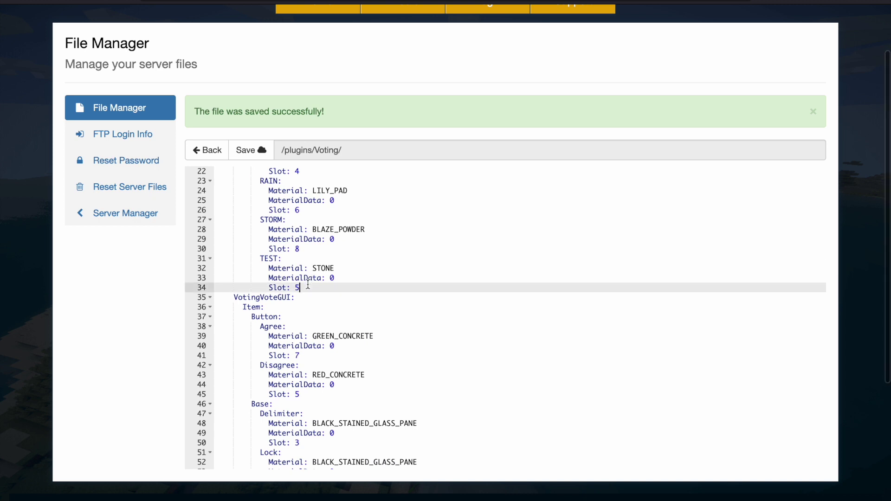
pyautogui.scroll(3, 285, 202)
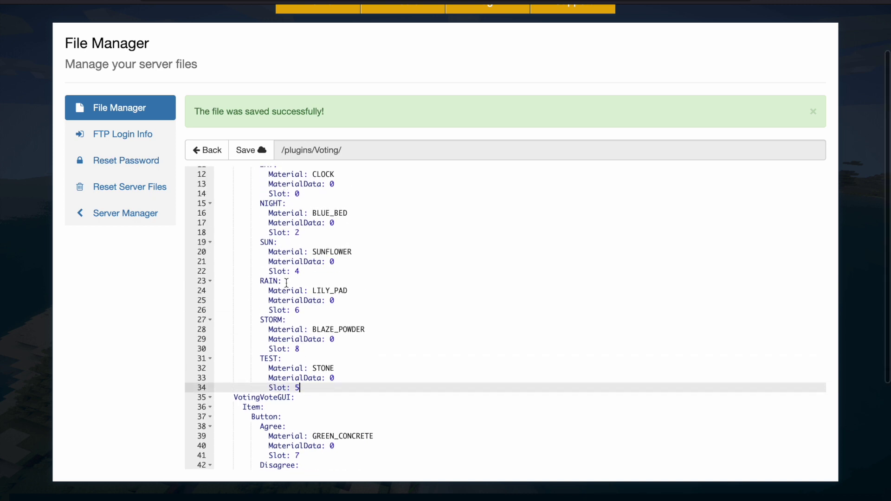
# Duplicate the TEST item block directly beneath itself in GUI.yml and rename the copy RELOAD.
pyautogui.moveTo(291, 383); pyautogui.dragTo(203, 359)
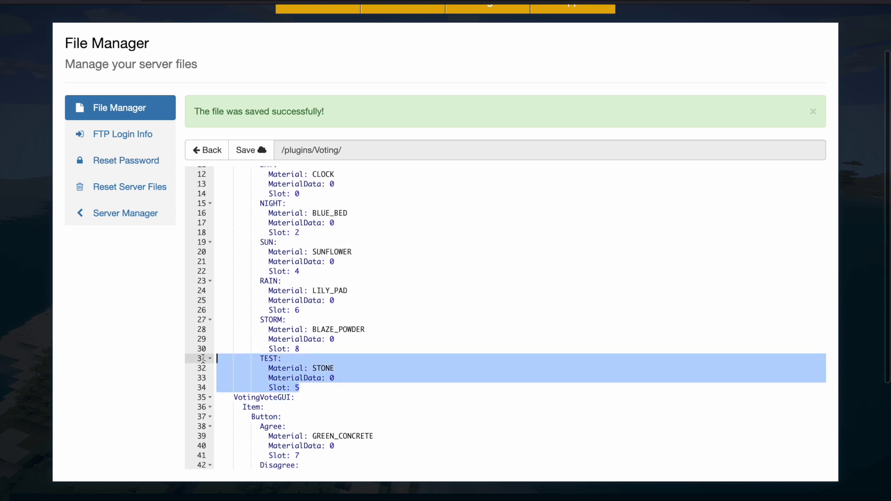
pyautogui.click(324, 395)
pyautogui.click(316, 387)
pyautogui.press('Return')
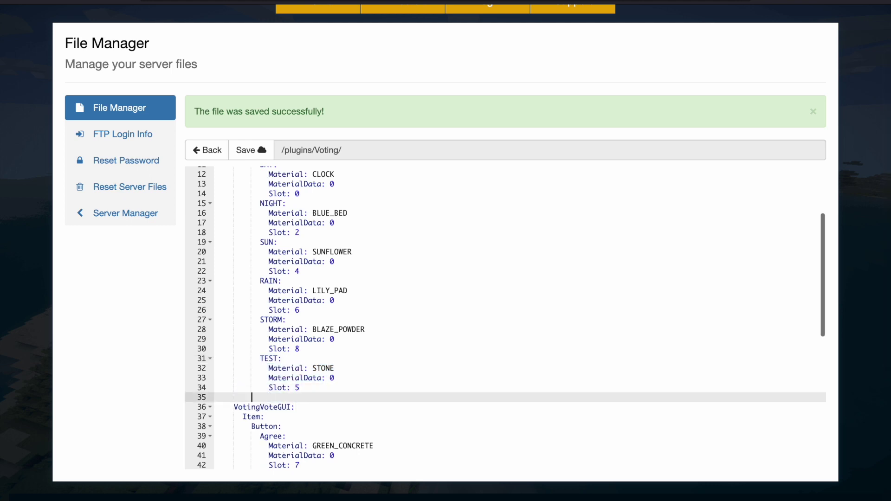
pyautogui.hotkey('ctrl', 'v')
pyautogui.moveTo(278, 397); pyautogui.dragTo(261, 397)
pyautogui.write('R')
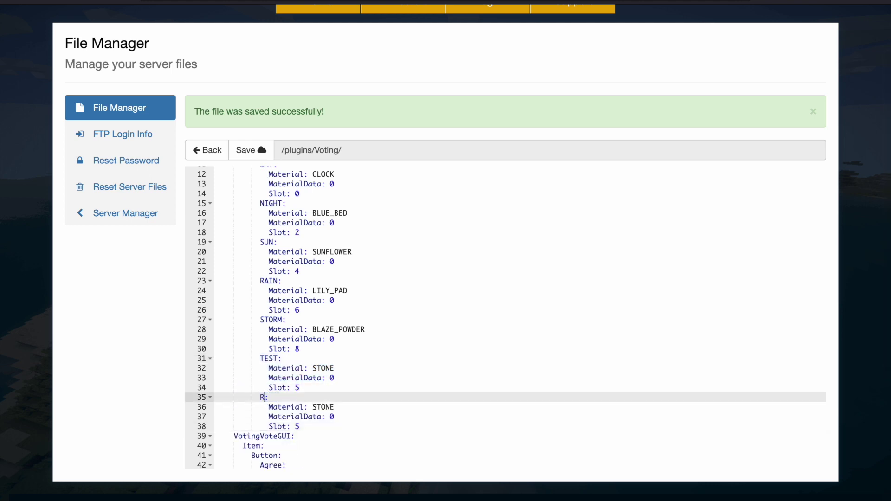
# Set the RELOAD item's material to DIAMOND and its slot to 3.
pyautogui.doubleClick(323, 407)
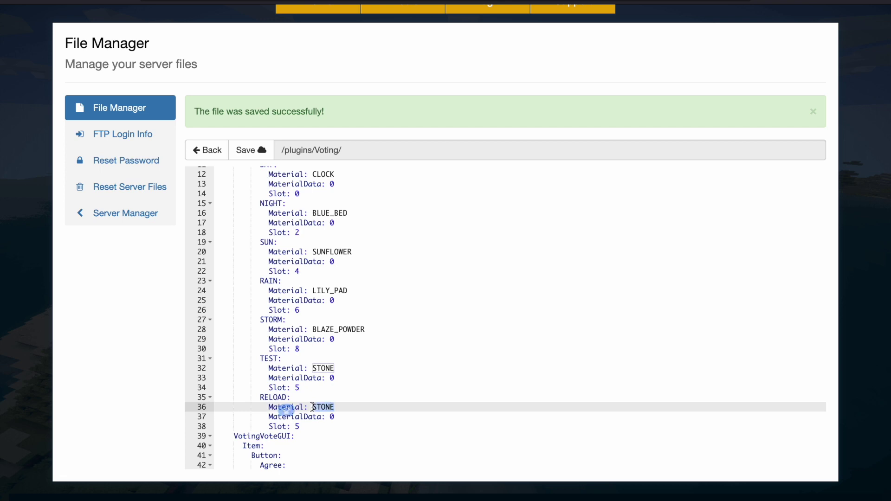
pyautogui.write('DIAMOND')
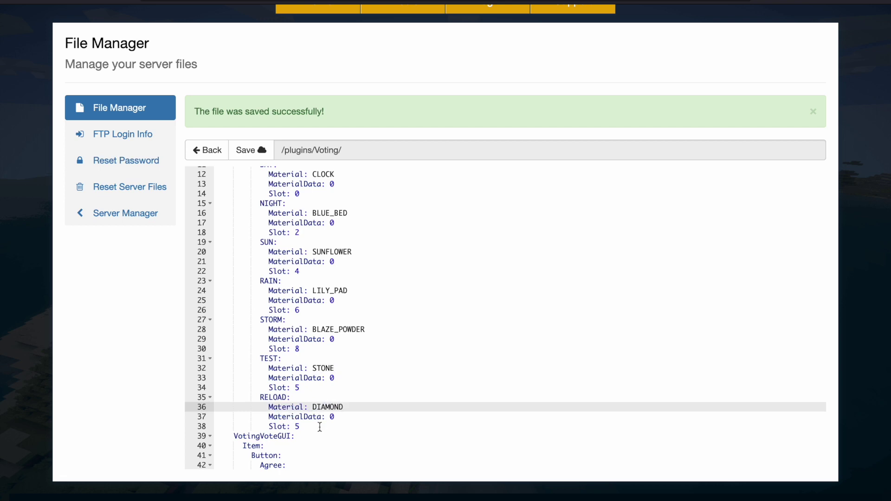
pyautogui.click(320, 427)
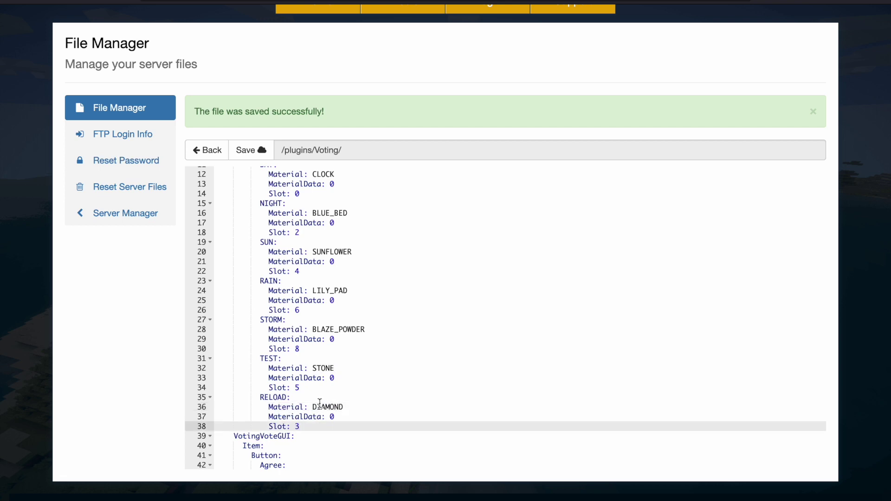
# Review the VotingVoteGUI and VotingConfirmationGUI item settings and save GUI.yml.
pyautogui.scroll(-5, 319, 373)
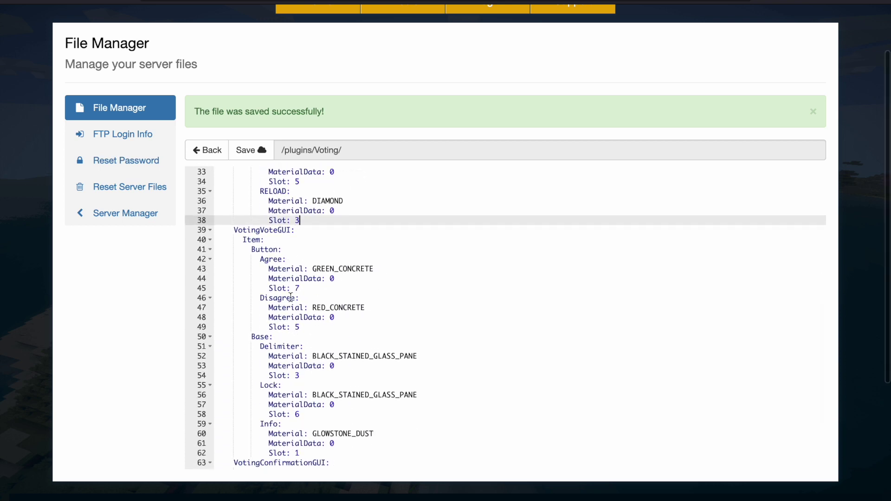
pyautogui.scroll(-3, 316, 318)
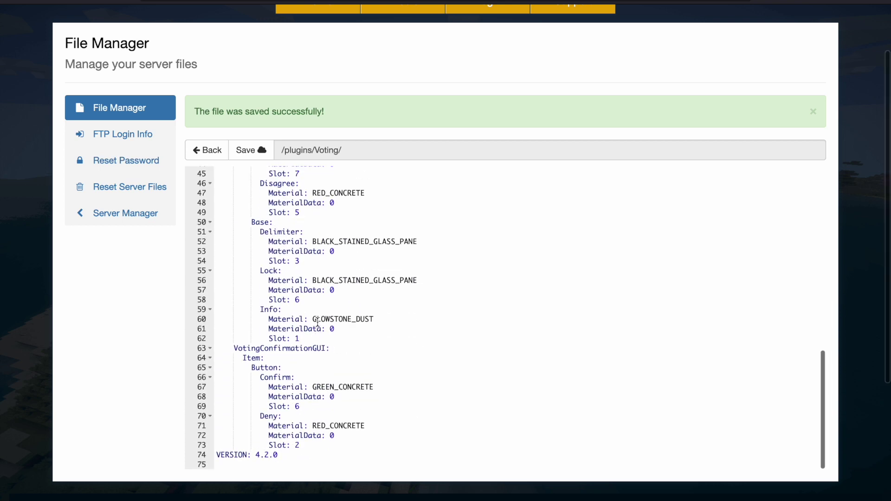
pyautogui.scroll(3, 302, 398)
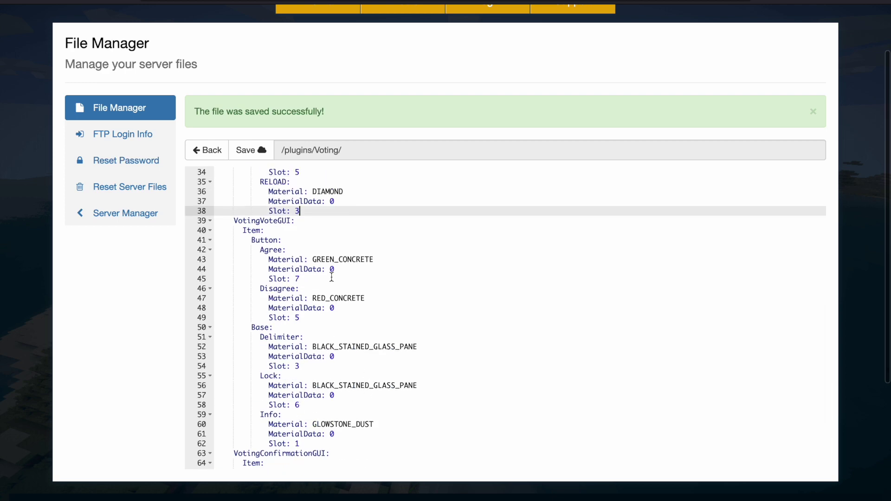
pyautogui.scroll(9, 332, 277)
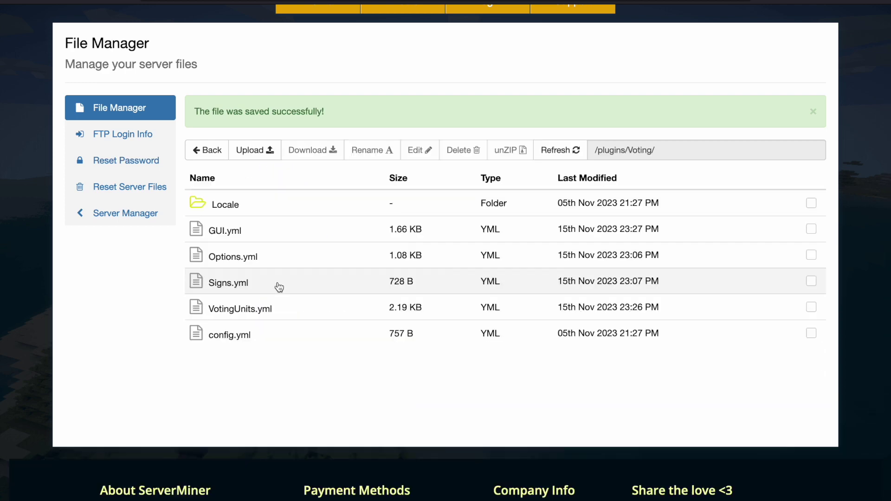
# Open Signs.yml, review the stored sign entries and return to the Voting folder.
pyautogui.doubleClick(279, 286)
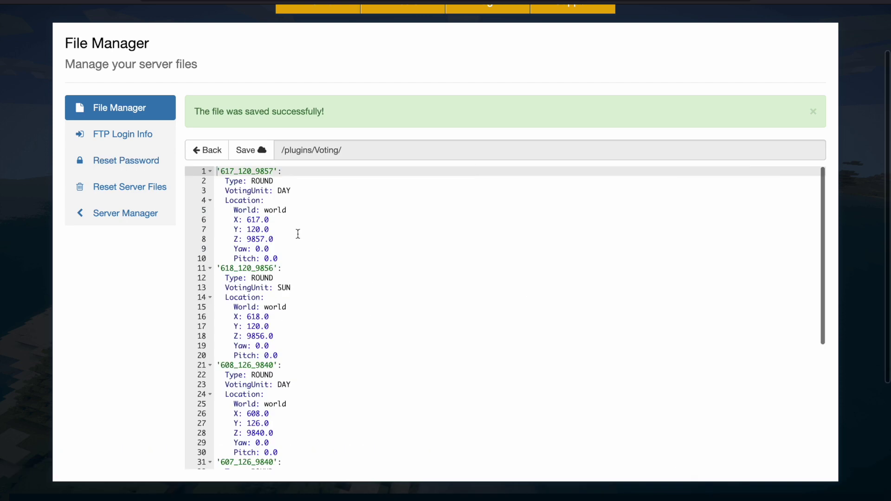
pyautogui.scroll(-4, 299, 348)
pyautogui.scroll(4, 298, 350)
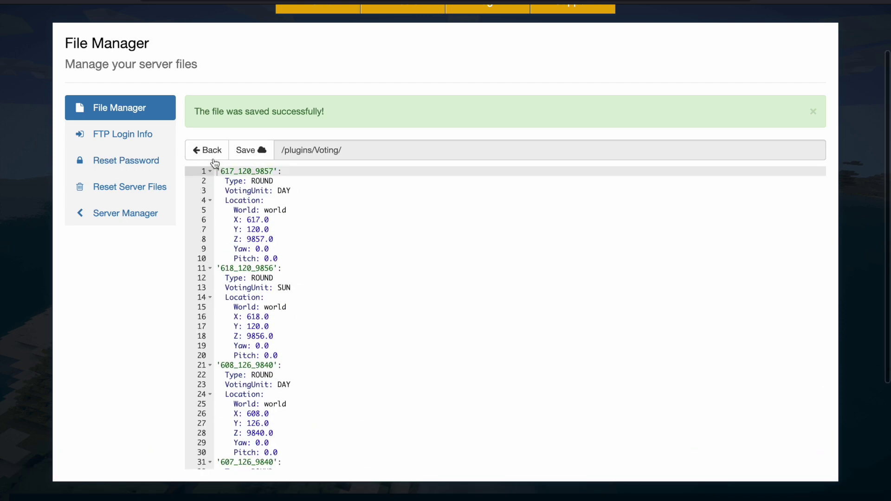
pyautogui.click(213, 159)
# Open Options.yml and review the command aliases, the economy type and the round duration.
pyautogui.click(275, 207)
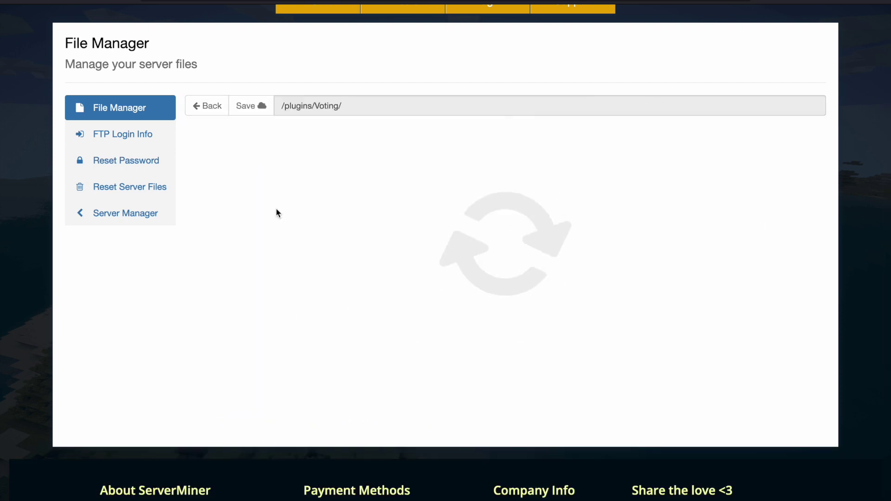
pyautogui.scroll(1, 273, 206)
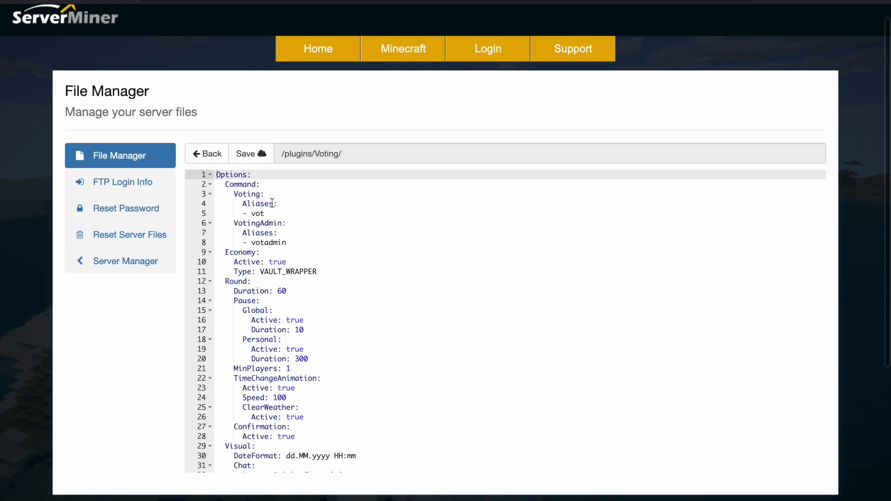
pyautogui.scroll(-1, 250, 200)
pyautogui.scroll(1, 248, 199)
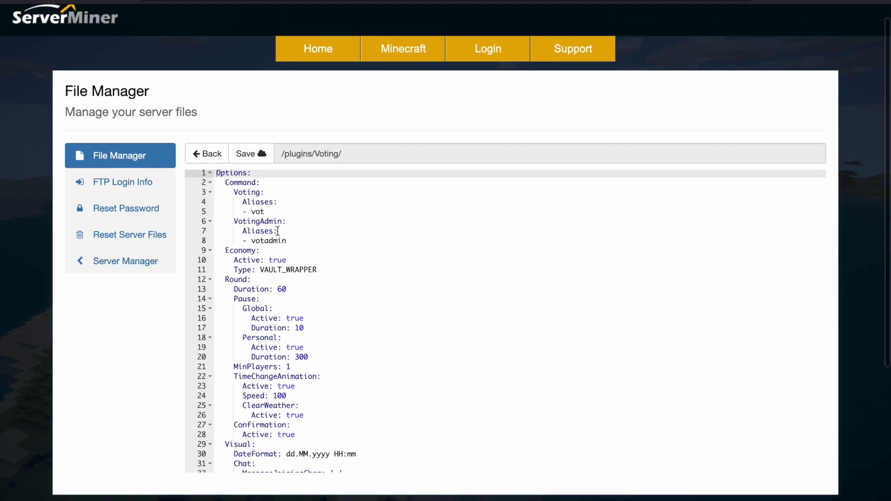
pyautogui.scroll(-1, 287, 306)
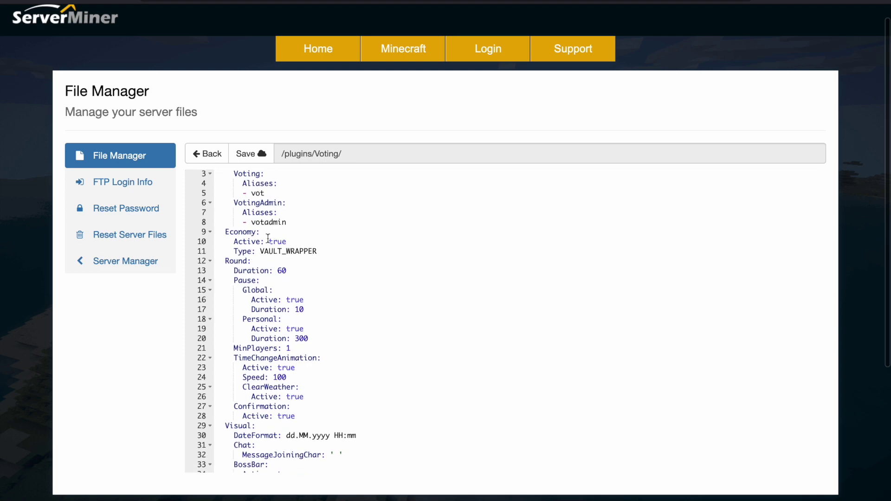
pyautogui.moveTo(287, 242); pyautogui.dragTo(263, 251)
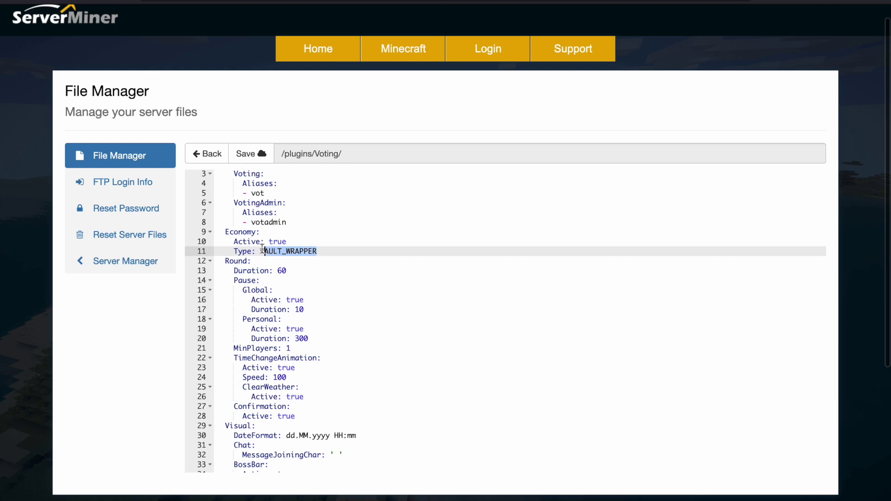
pyautogui.click(279, 270)
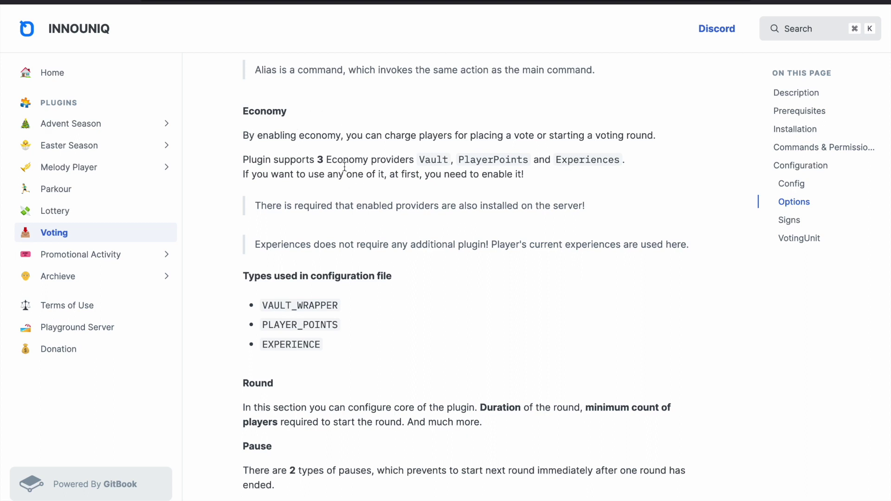
# Switch to the INNOUNIQ documentation page for Voting and check the supported economy types and the plugin's prerequisites.
pyautogui.moveTo(263, 304); pyautogui.dragTo(318, 348)
pyautogui.click(327, 352)
pyautogui.scroll(15, 394, 297)
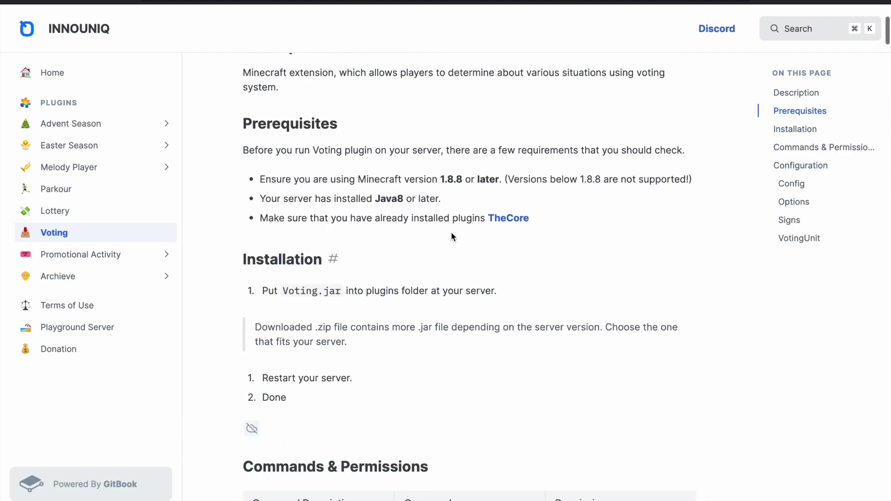
pyautogui.scroll(-1, 450, 236)
pyautogui.scroll(-5, 451, 236)
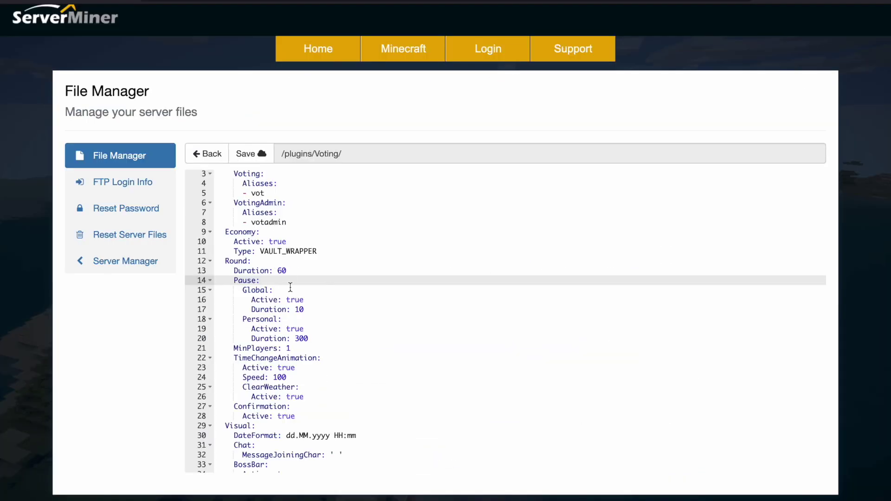
# Review the round pause durations, minimum players, time change animation and visual settings in Options.yml.
pyautogui.scroll(-1, 310, 327)
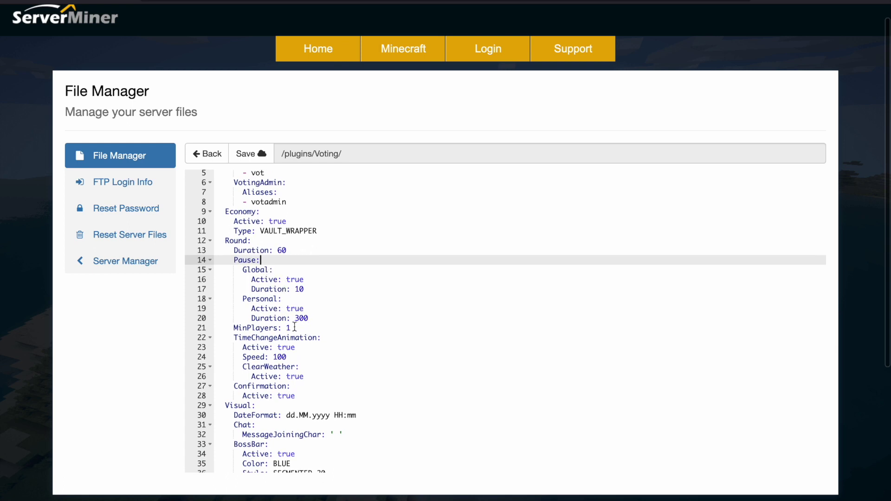
pyautogui.moveTo(292, 328); pyautogui.dragTo(227, 325)
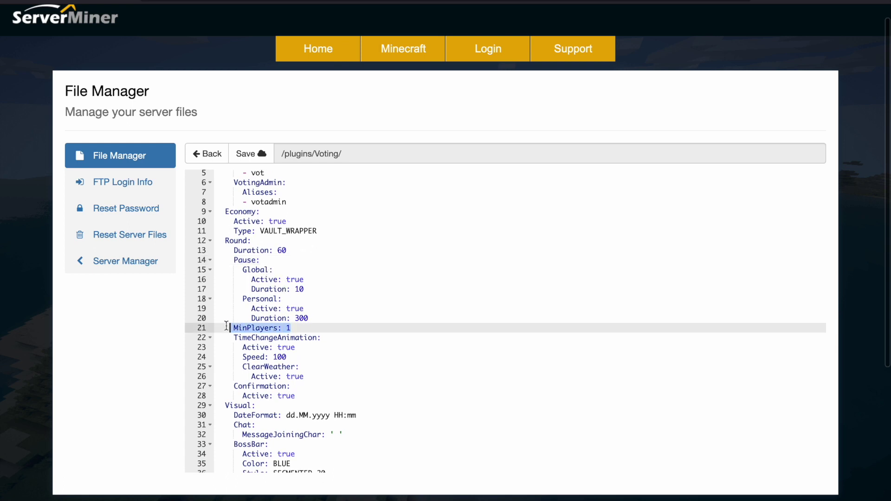
pyautogui.click(339, 333)
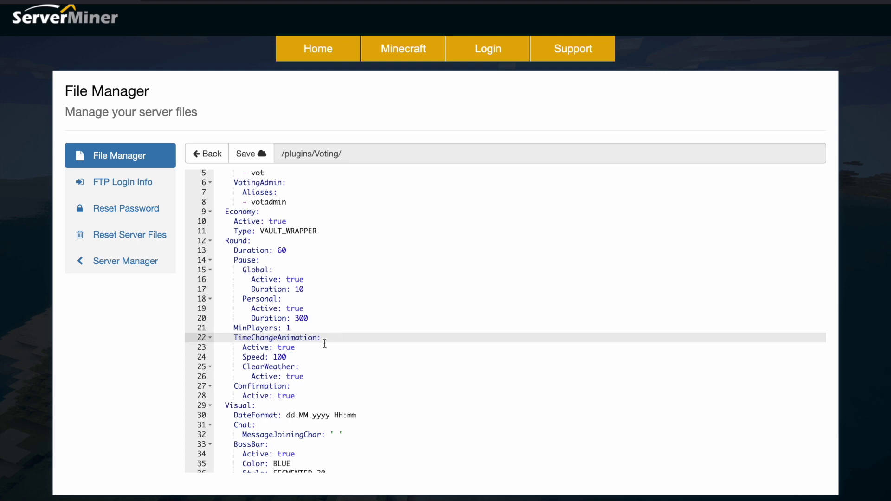
pyautogui.scroll(-2, 324, 344)
pyautogui.moveTo(299, 312); pyautogui.dragTo(240, 303)
pyautogui.click(319, 312)
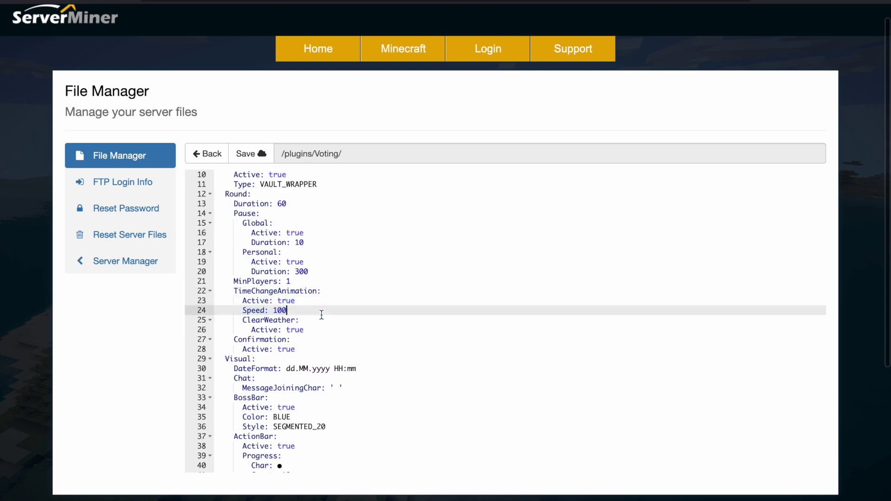
pyautogui.scroll(-1, 318, 314)
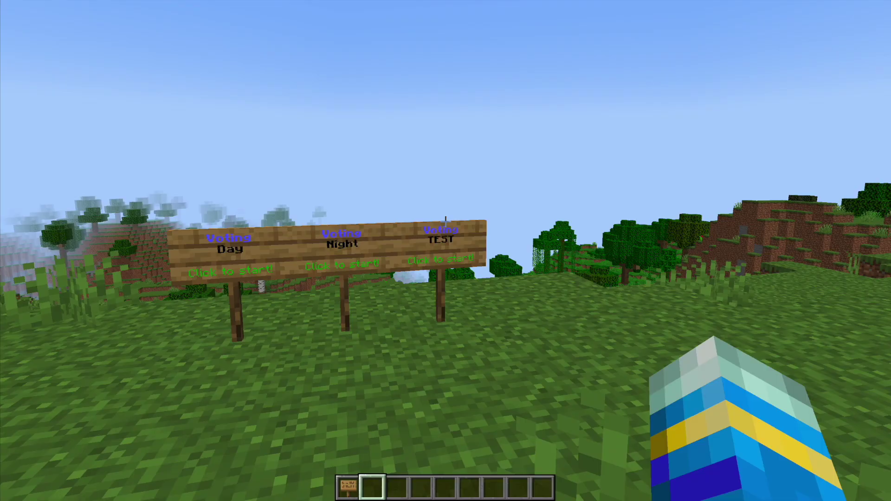
# Switch to Minecraft and reload the whole Voting plugin with the command /votadmin reload.
pyautogui.write('/')
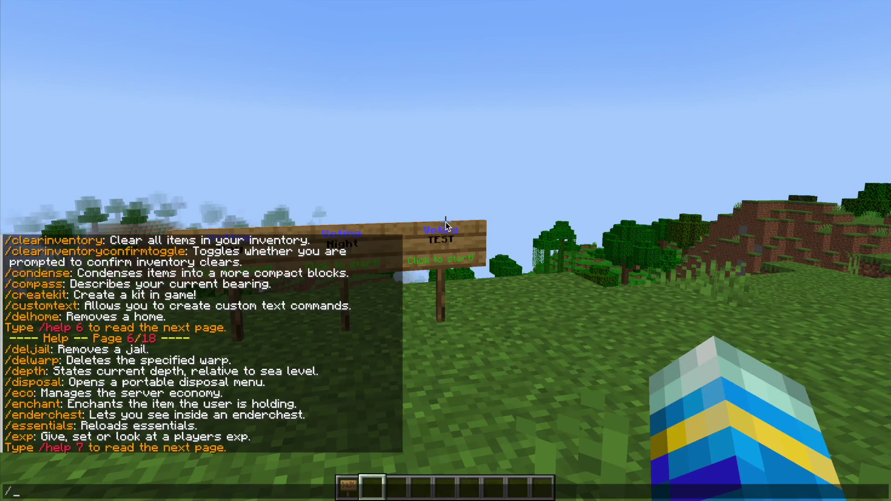
pyautogui.write('votadmin reload')
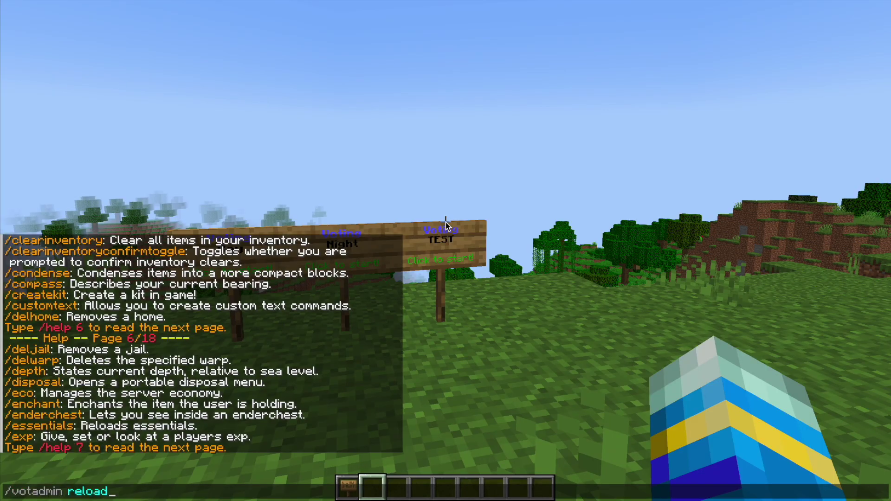
pyautogui.press('Return')
# Place an oak sign beside the TEST sign with **voting** on the first line and RELOAD on the second.
pyautogui.press('1')
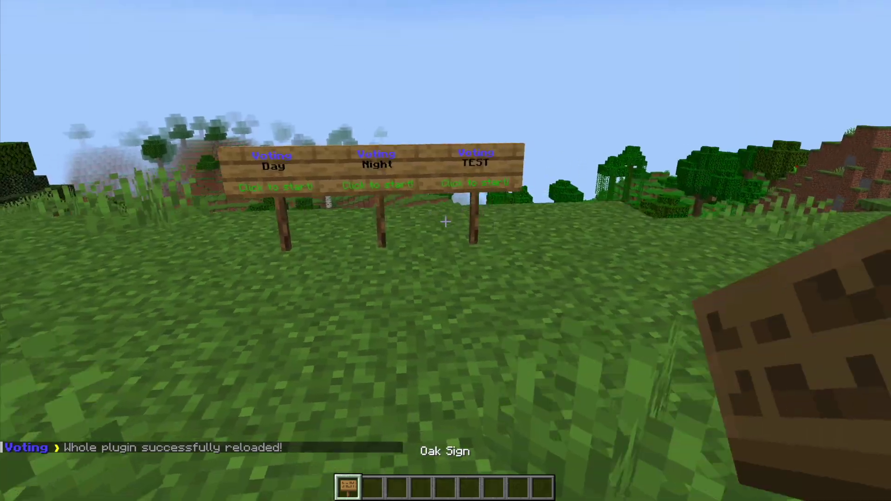
pyautogui.rightClick(445, 222)
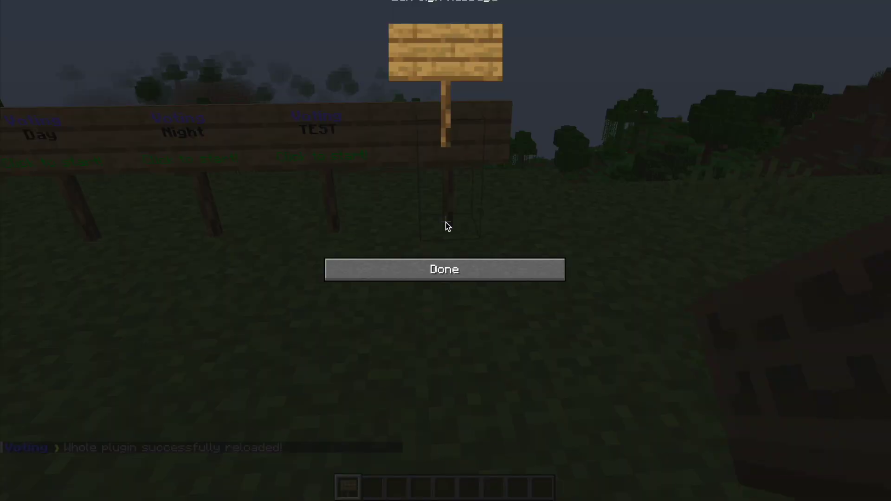
pyautogui.write('**voting** ')
pyautogui.write('RELOAD')
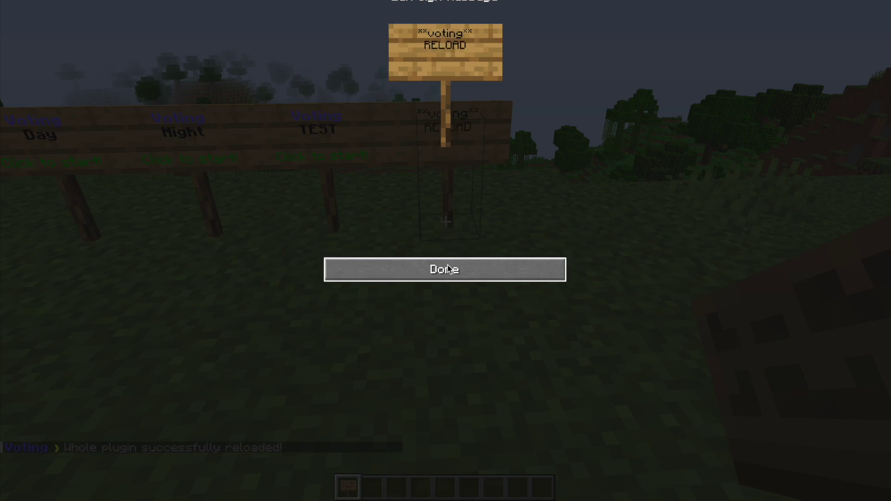
pyautogui.click(448, 268)
# Start a vote round from the RELOAD sign with an empty hand and accept the confirmation.
pyautogui.press('3')
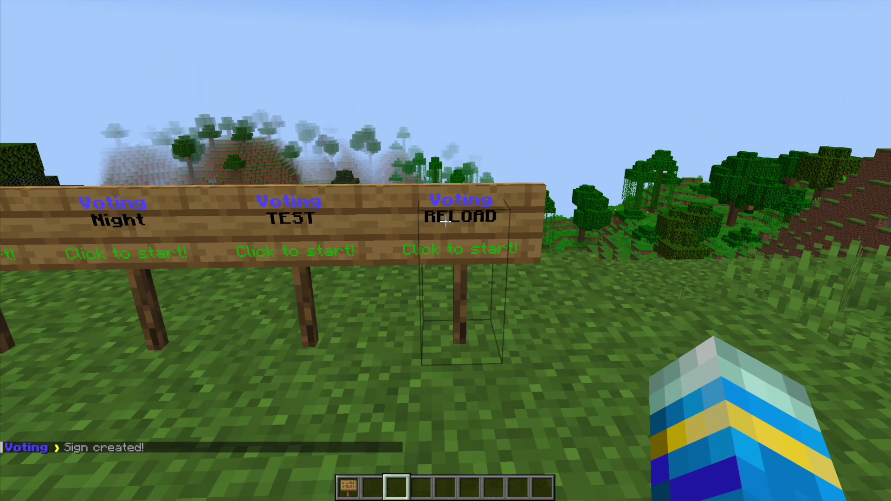
pyautogui.rightClick(445, 221)
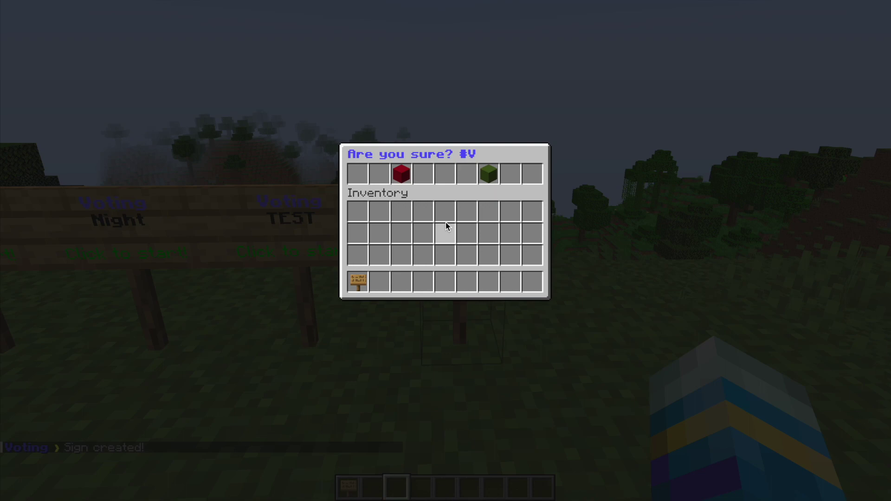
pyautogui.click(488, 175)
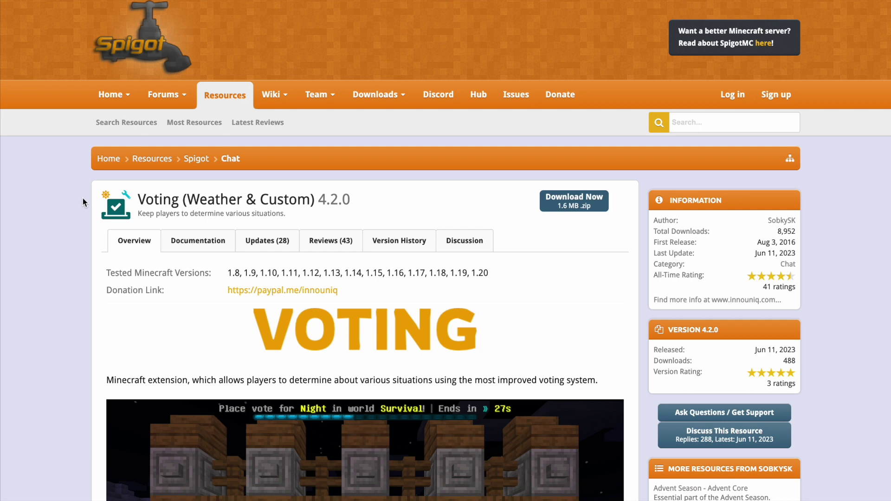
# Switch to the SpigotMC resource page for Voting (Weather & Custom) and look through its overview.
pyautogui.scroll(-4, 84, 202)
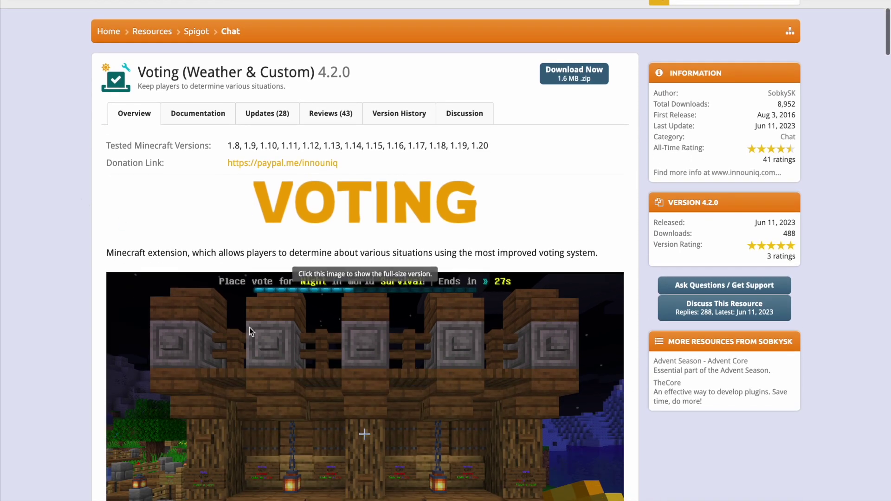
pyautogui.scroll(-1, 362, 379)
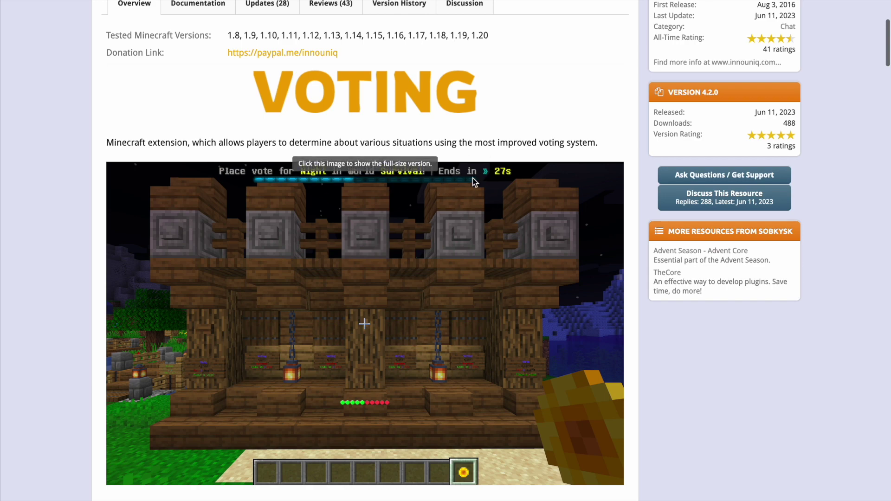
pyautogui.scroll(-6, 529, 302)
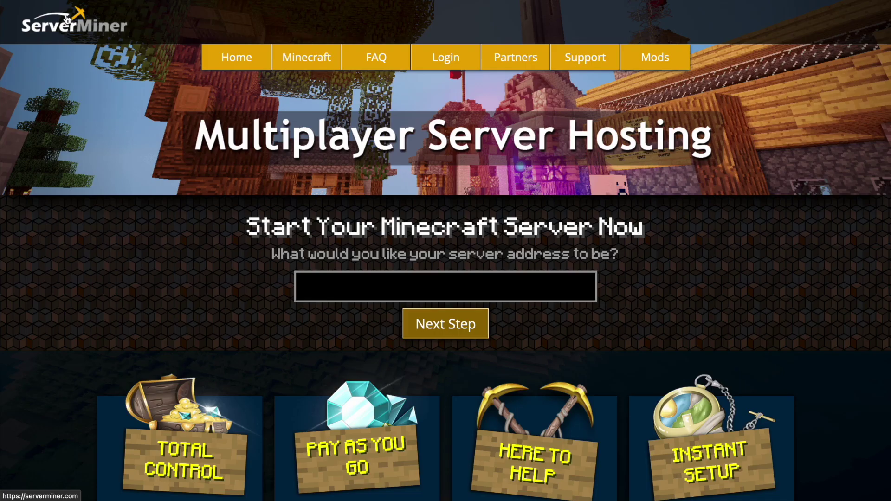